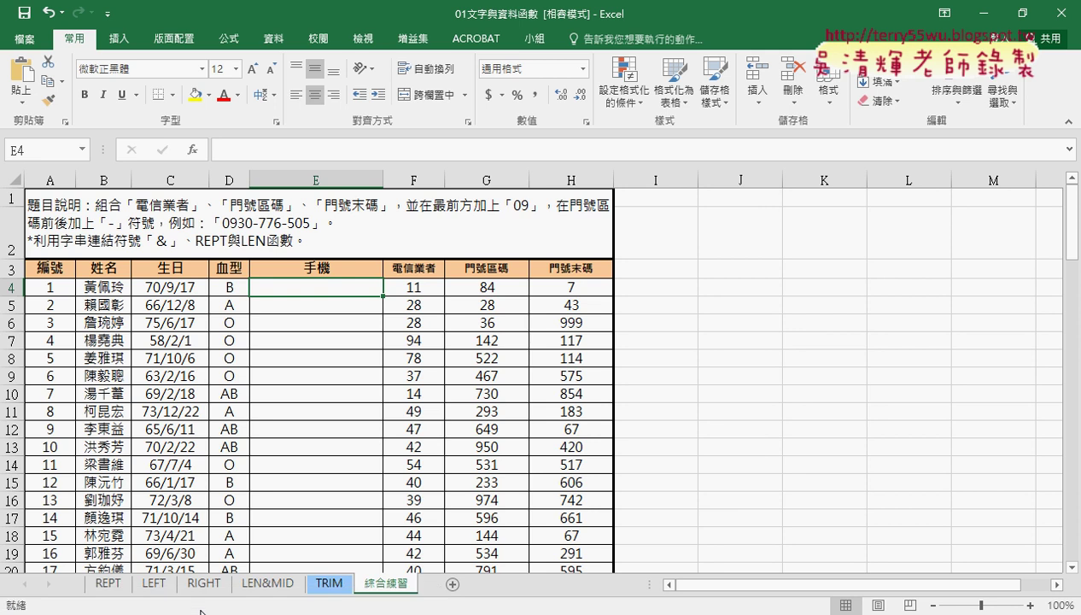
Step: Go to the LEN&MID sheet, check B12's ID number, and select gender cell C12
left_click(283, 583)
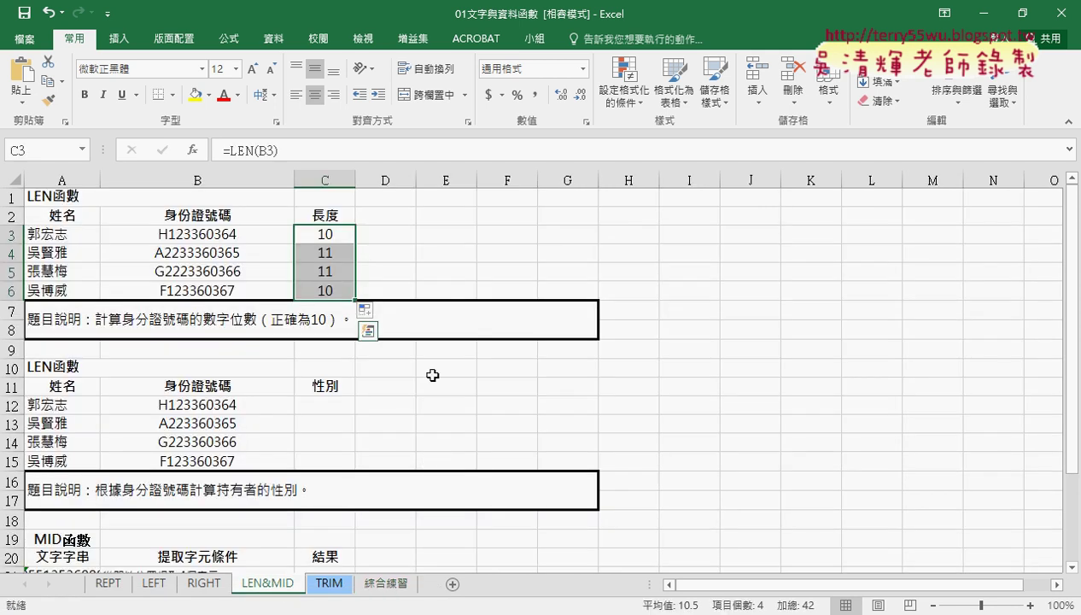
left_click(335, 407)
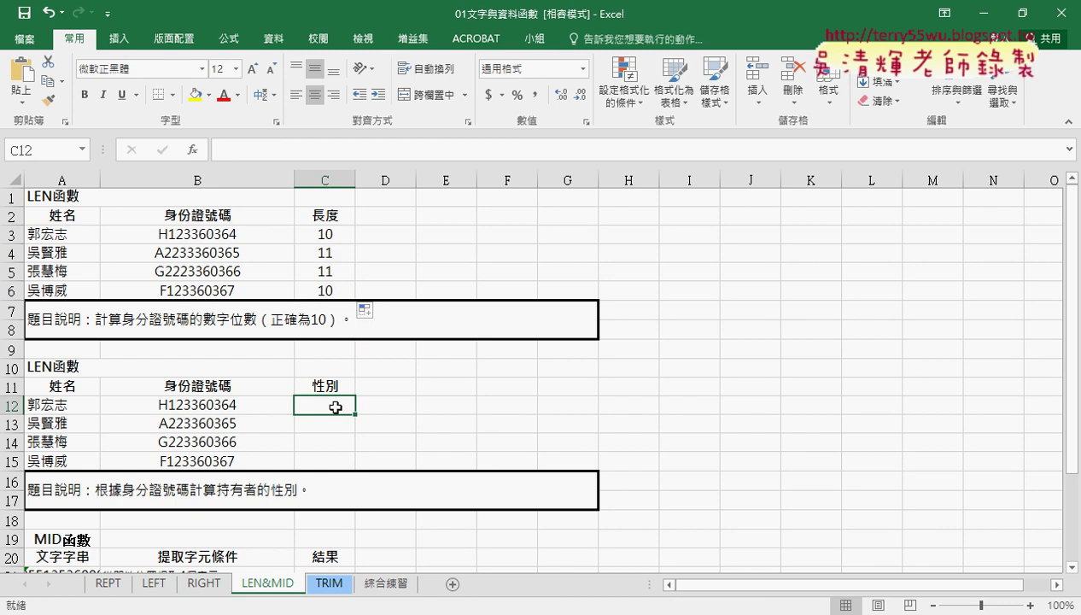
left_click(195, 409)
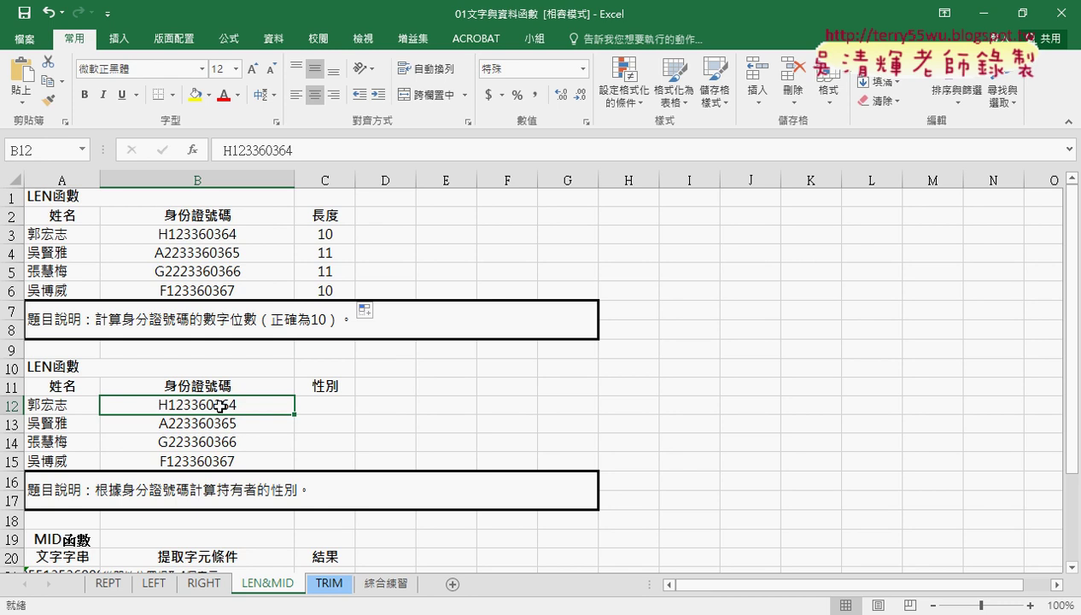
left_click(325, 403)
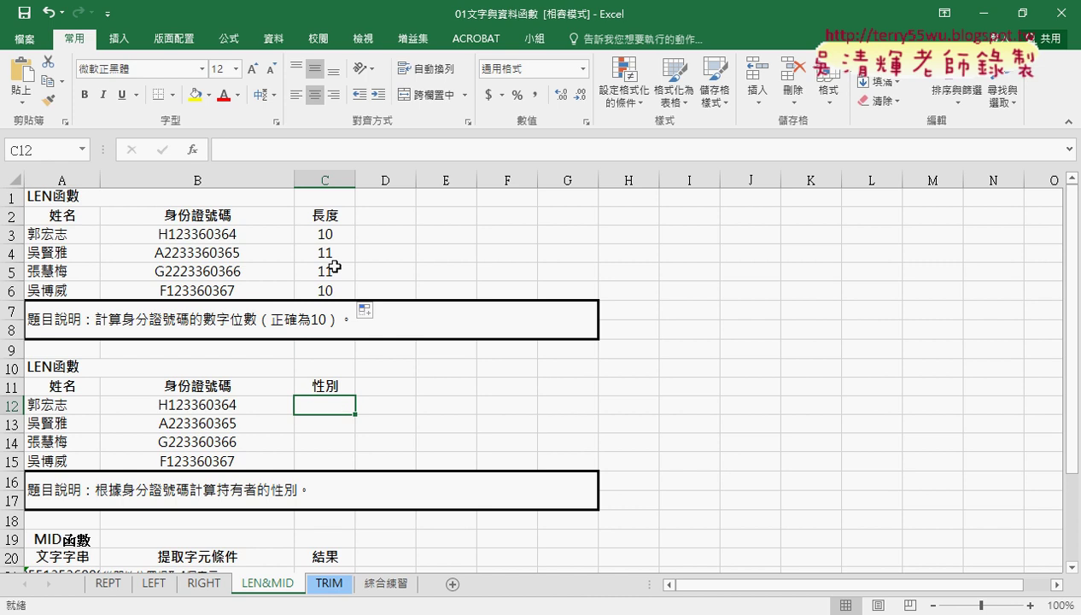
Step: Insert the MID function from the Text category into cell C12
left_click(192, 150)
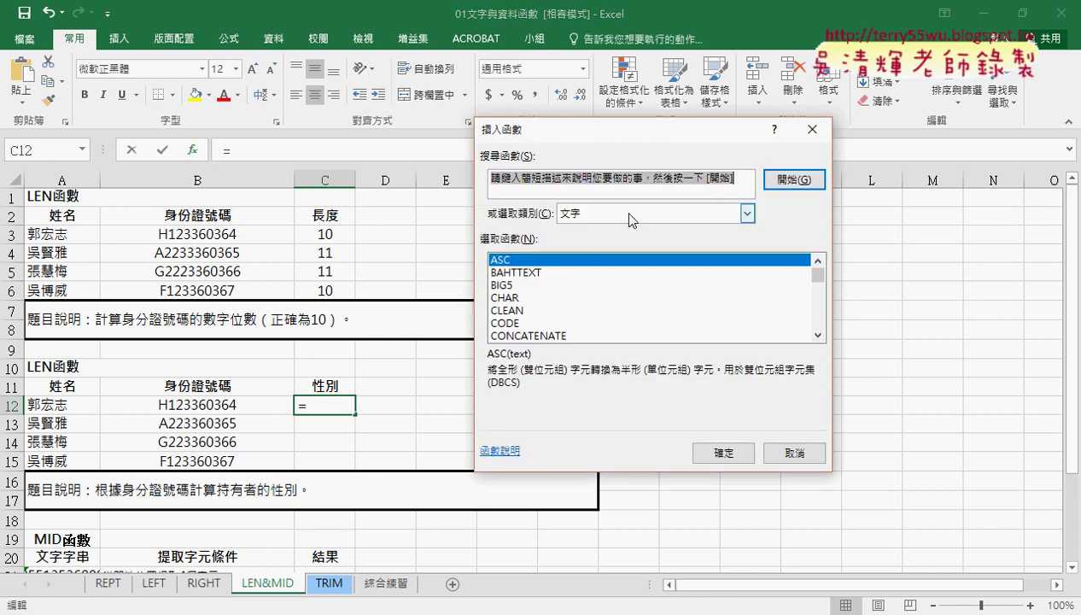
left_click_drag(818, 282, 817, 301)
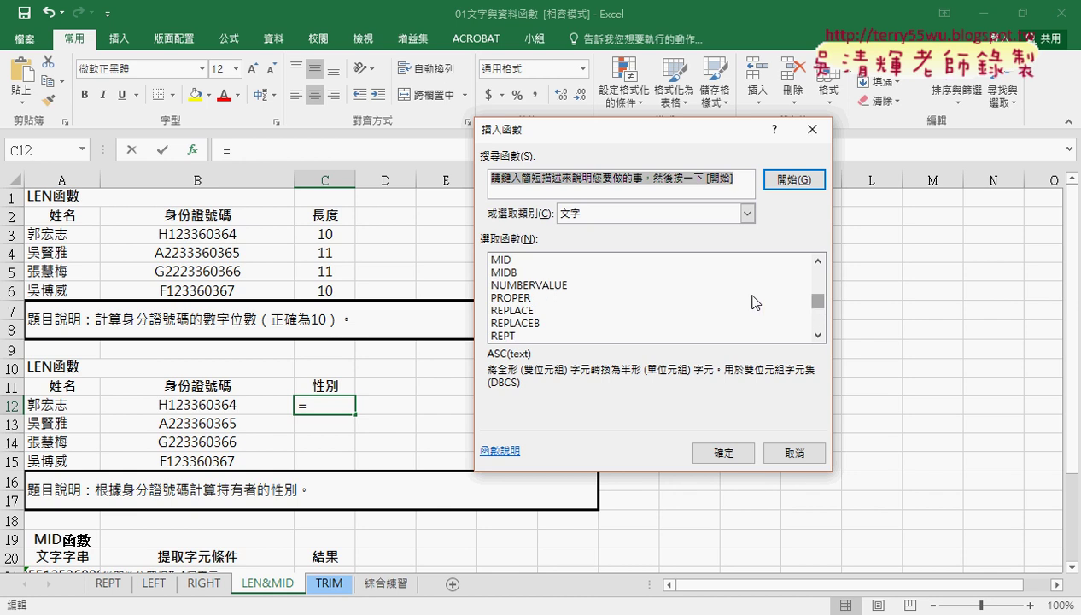
left_click(574, 261)
left_click(723, 452)
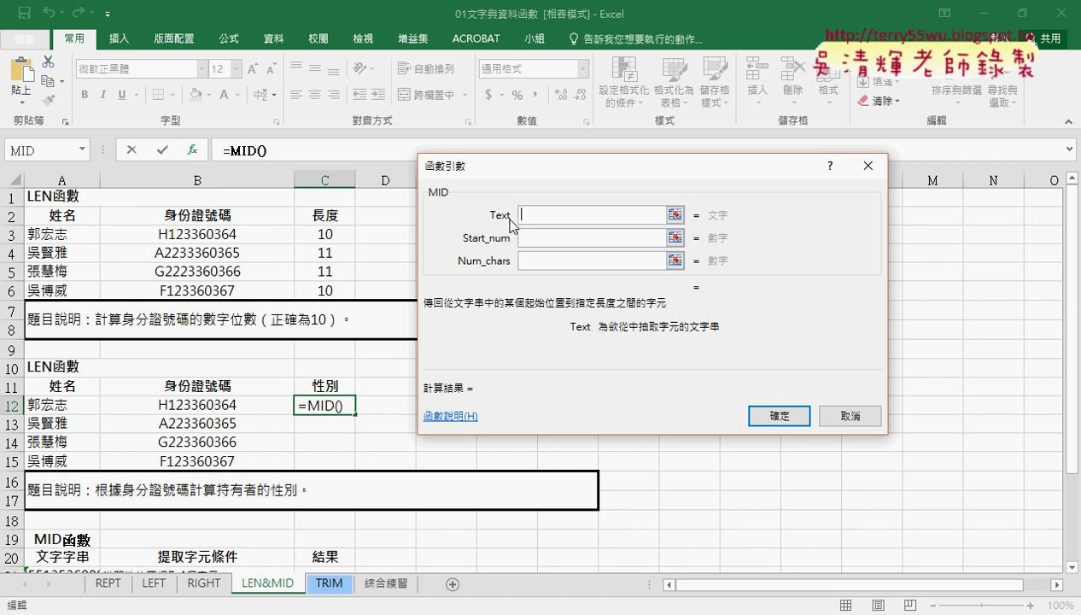
Step: Fill the MID arguments with Text B12, Start_num 2 and Num_chars 1
left_click(206, 404)
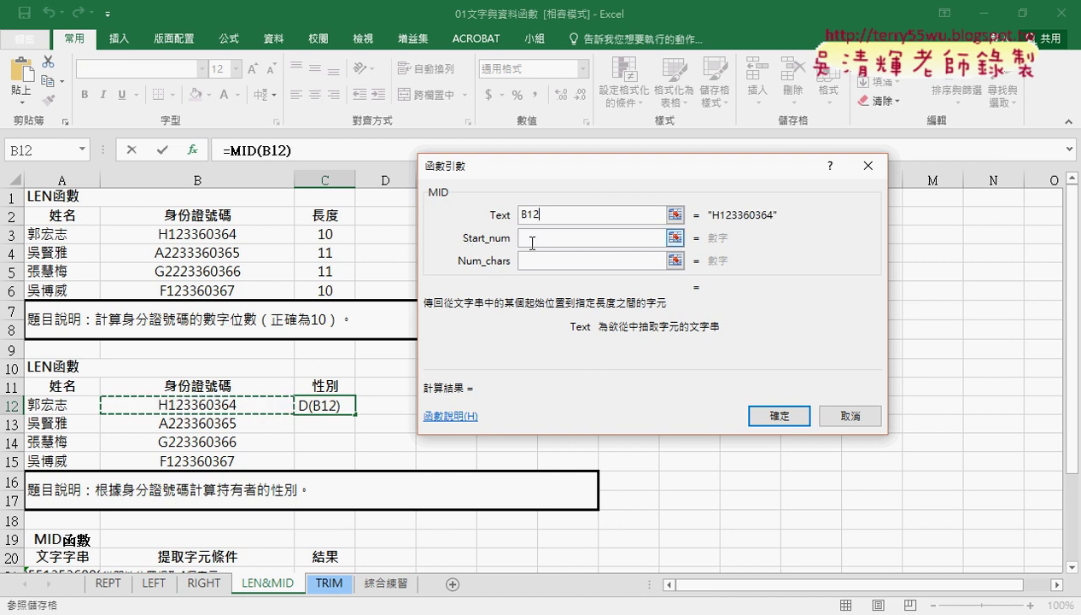
key("Tab")
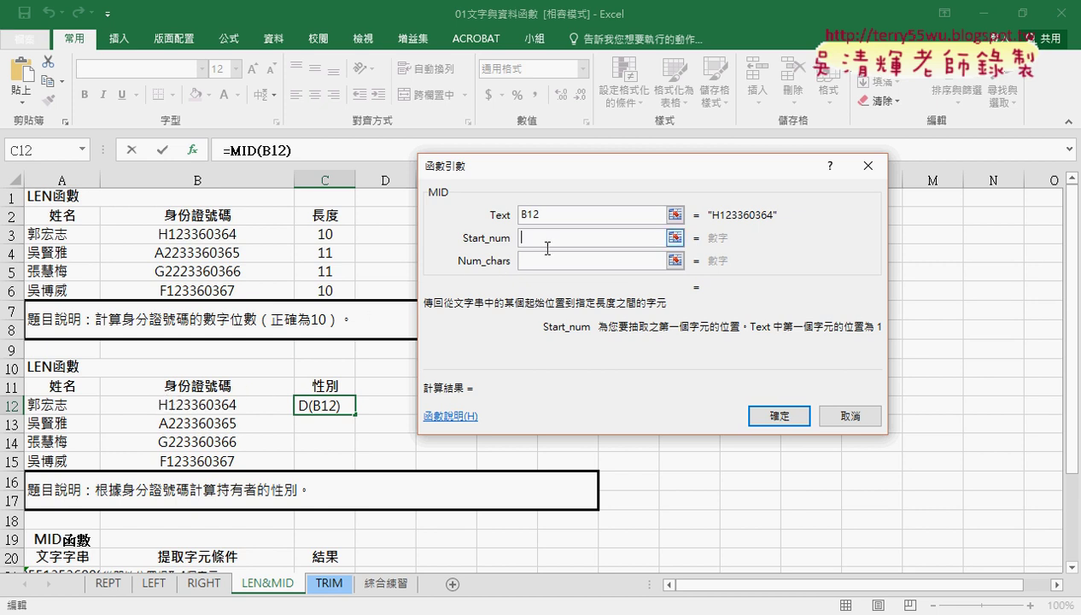
type("2")
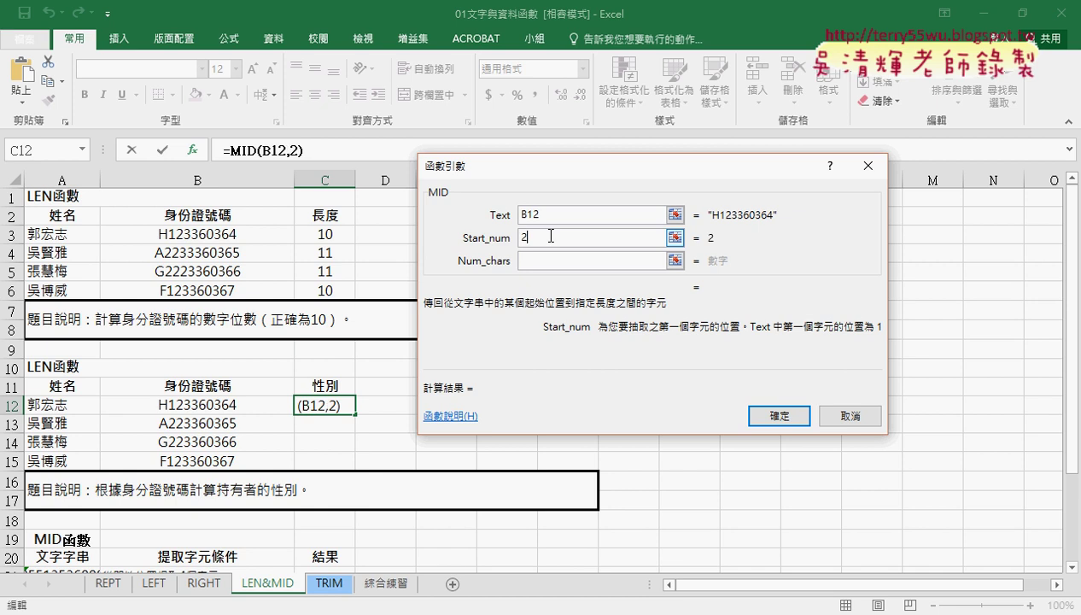
left_click(544, 264)
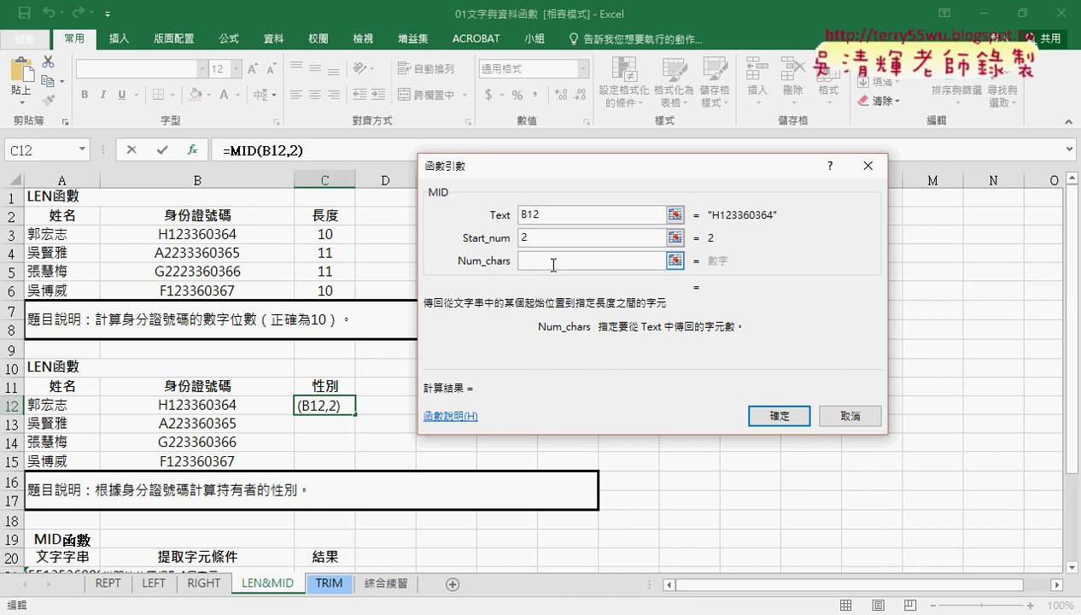
type("1")
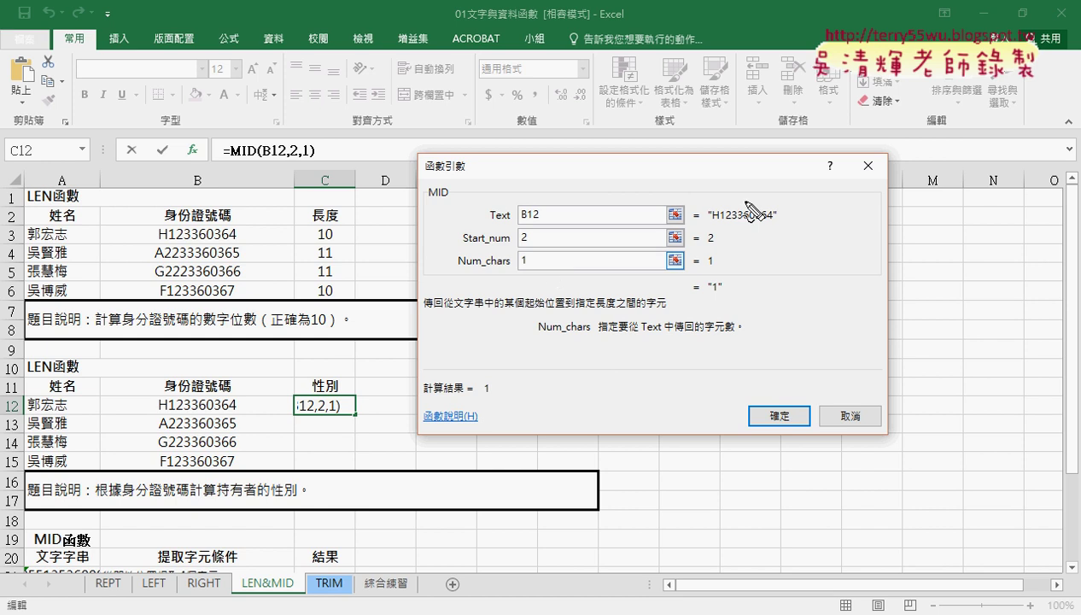
Step: Mark up the argument previews with the pen, clear the marks, and confirm =MID(B12,2,1)
left_click_drag(716, 223, 774, 224)
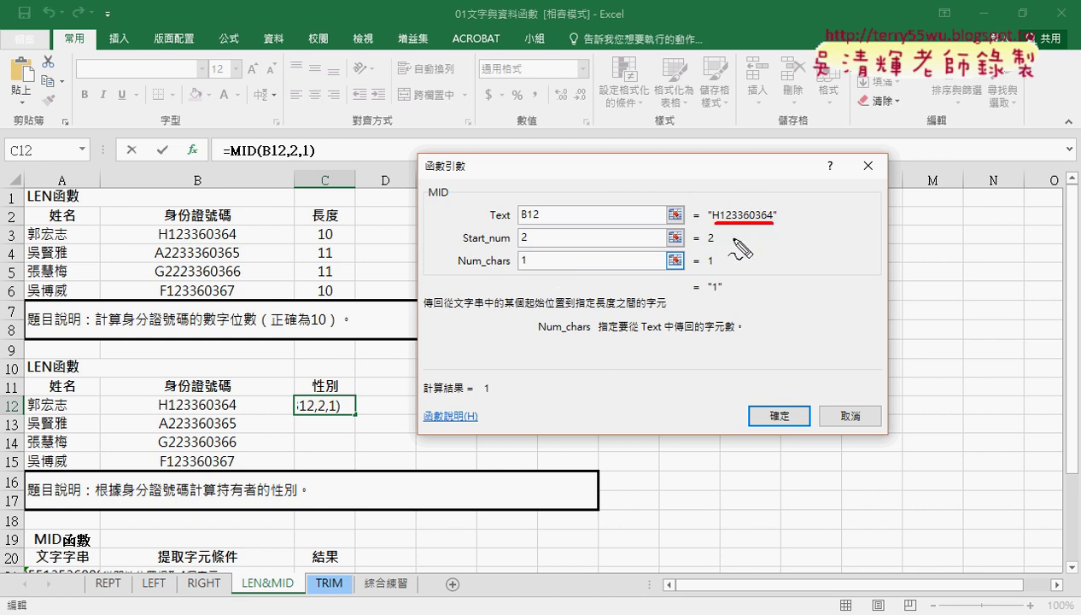
mouse_move(707, 246)
left_mouse_down()
mouse_move(730, 293)
mouse_move(717, 304)
left_mouse_up()
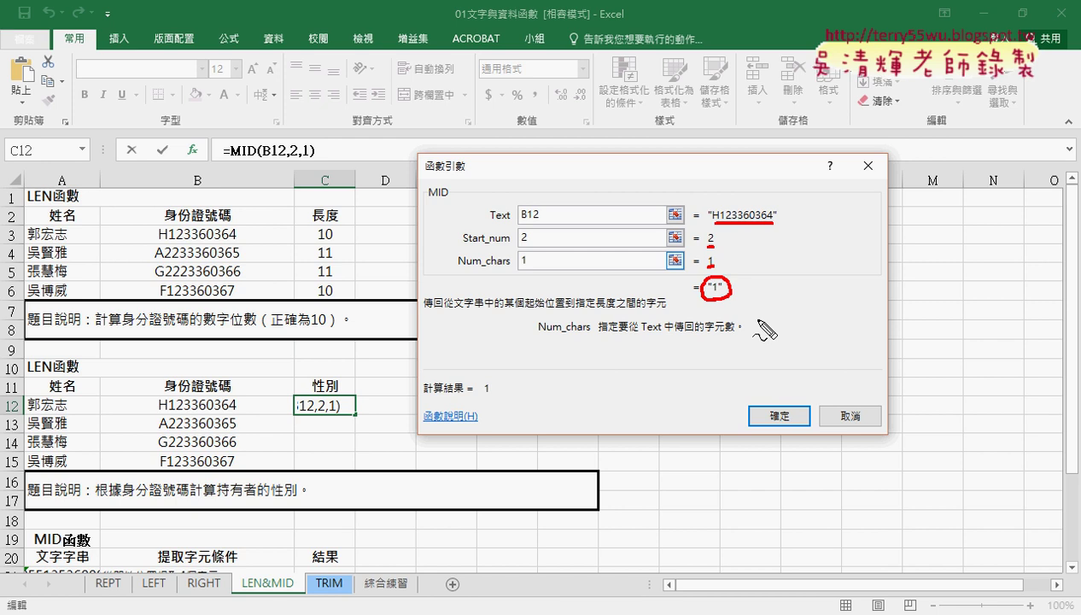
key("Escape")
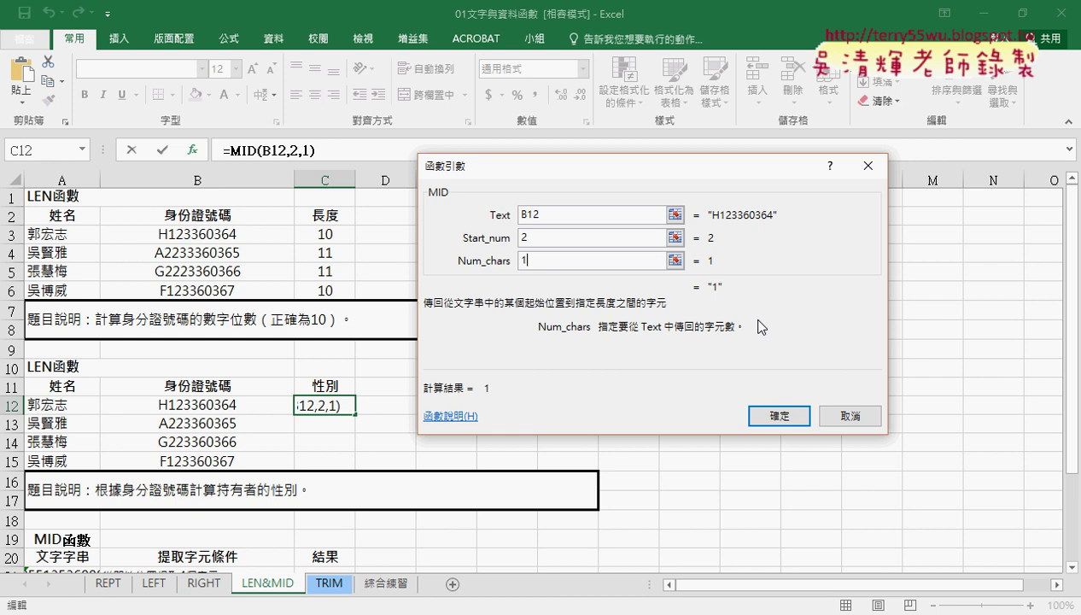
left_click(780, 414)
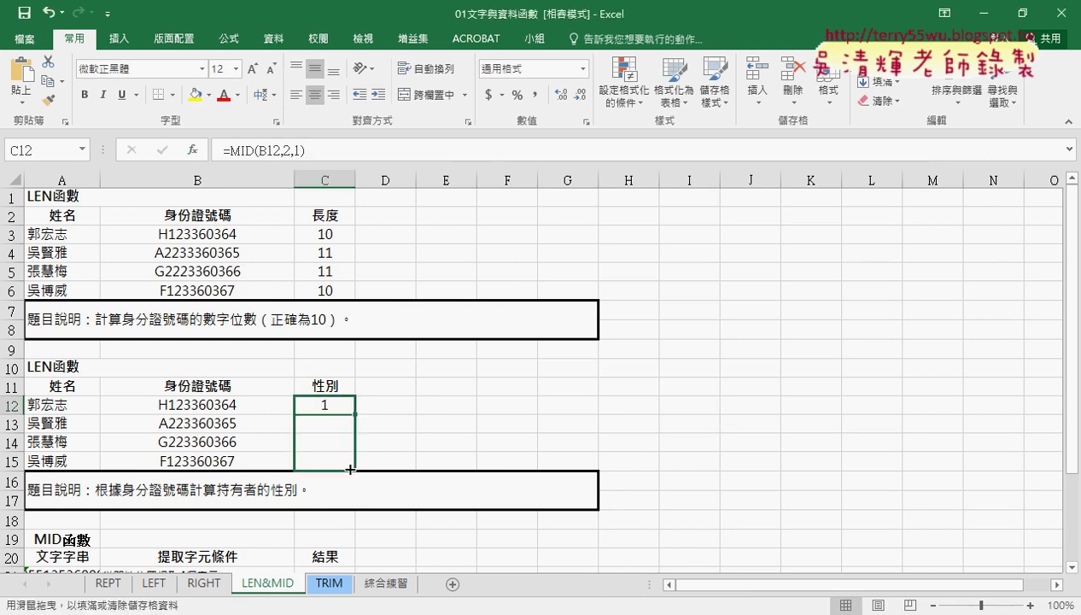
Step: Fill C12's MID formula down to C15, annotate the IDs' second digits, then reselect C12
left_click_drag(354, 432, 354, 466)
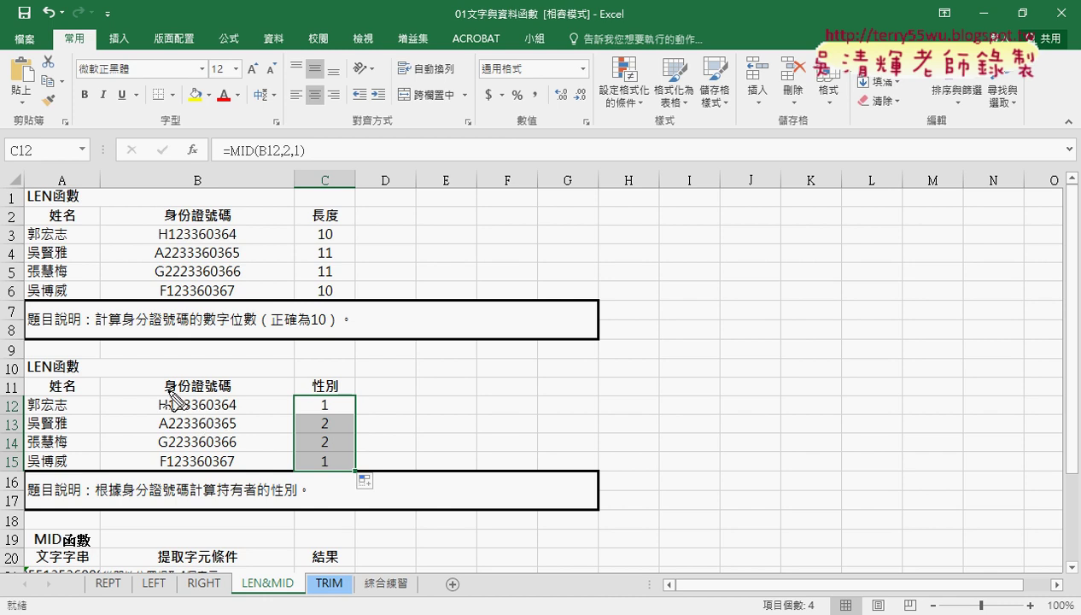
left_click_drag(166, 393, 165, 470)
left_click_drag(168, 394, 161, 469)
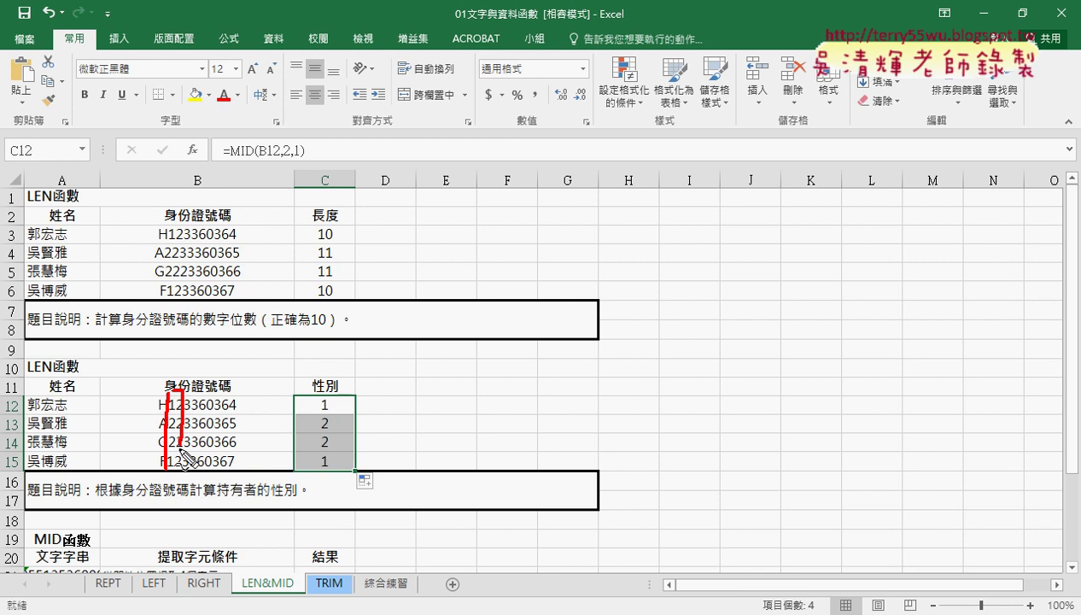
left_click_drag(183, 389, 333, 381)
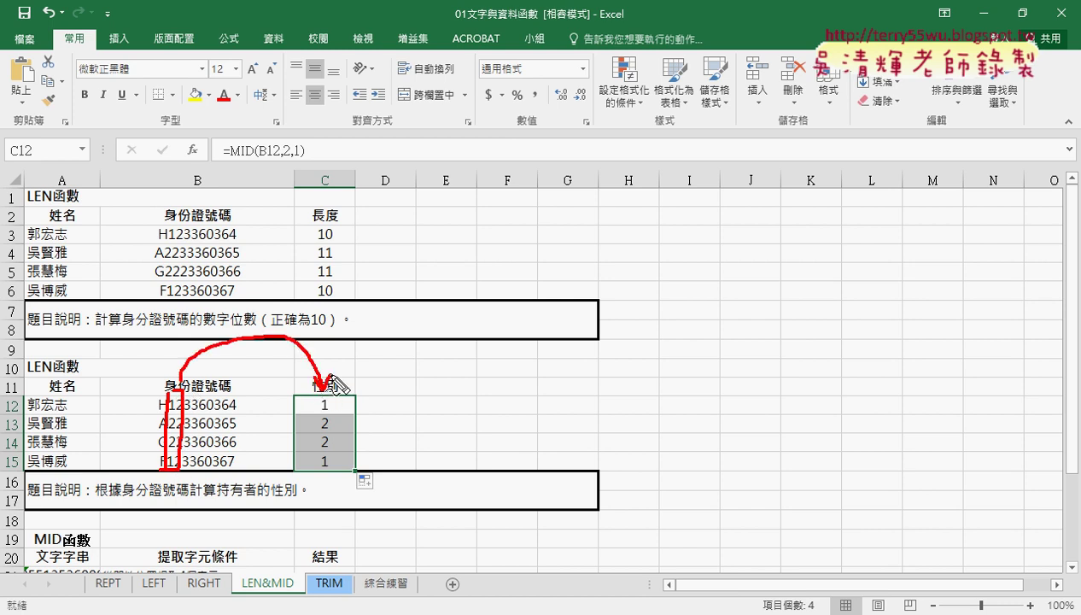
key("Escape")
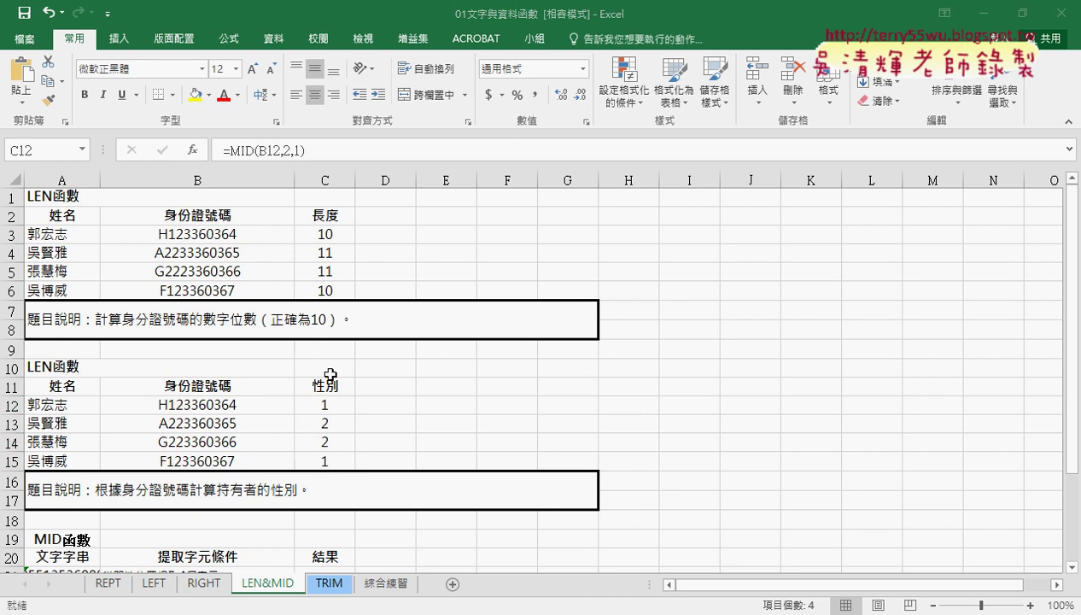
left_click(333, 407)
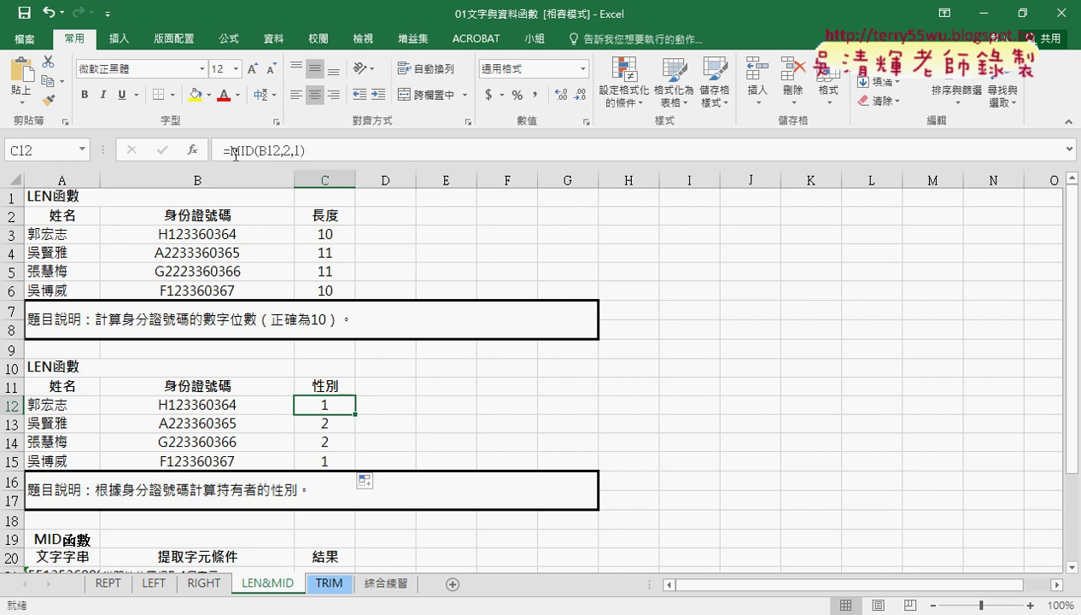
Step: Cut MID(B12,2,1) out of C12's formula in the formula bar, leaving only =
left_click_drag(230, 152, 308, 151)
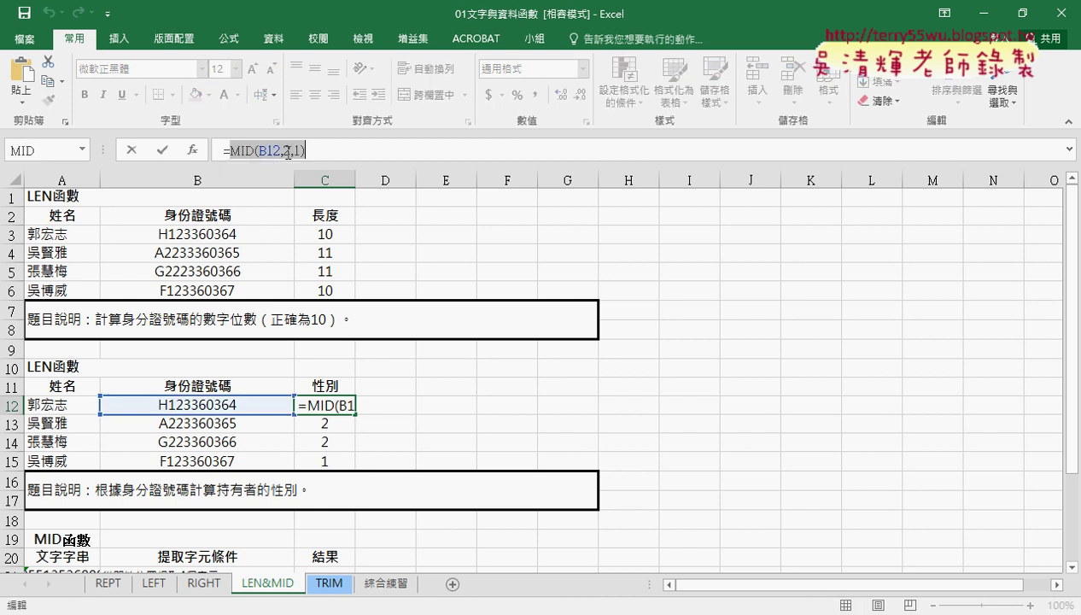
right_click(288, 152)
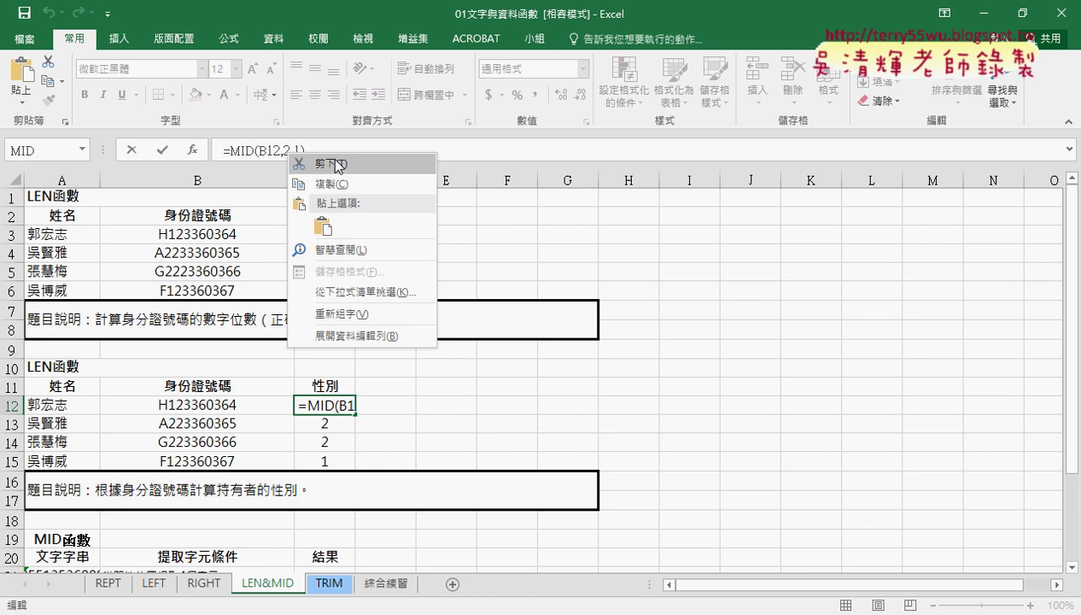
left_click(336, 163)
left_click(195, 151)
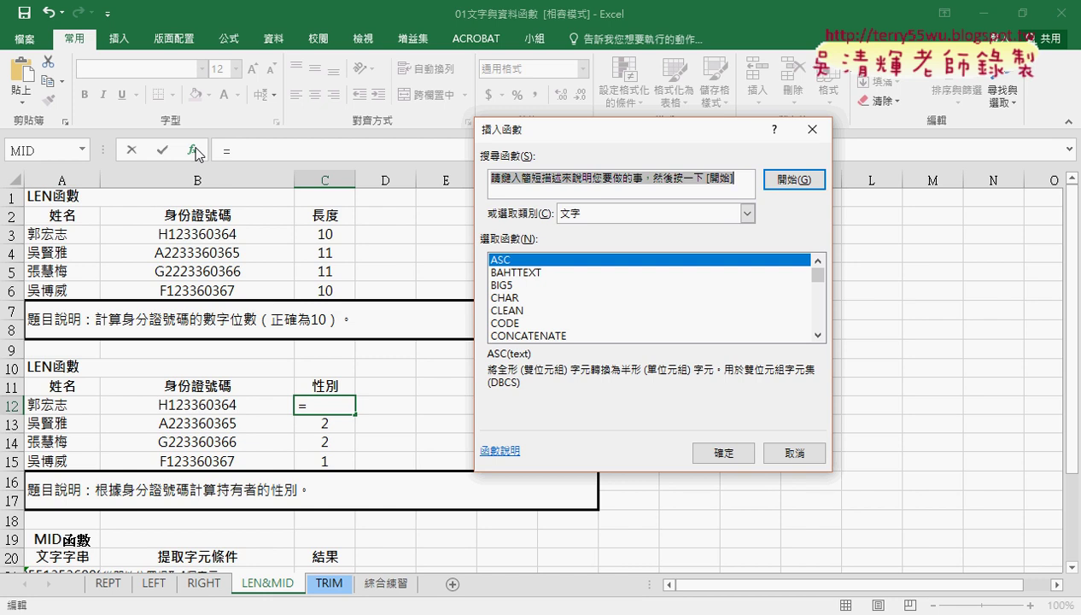
Step: Choose the IF function from the 邏輯 (Logical) category for C12
left_click(632, 217)
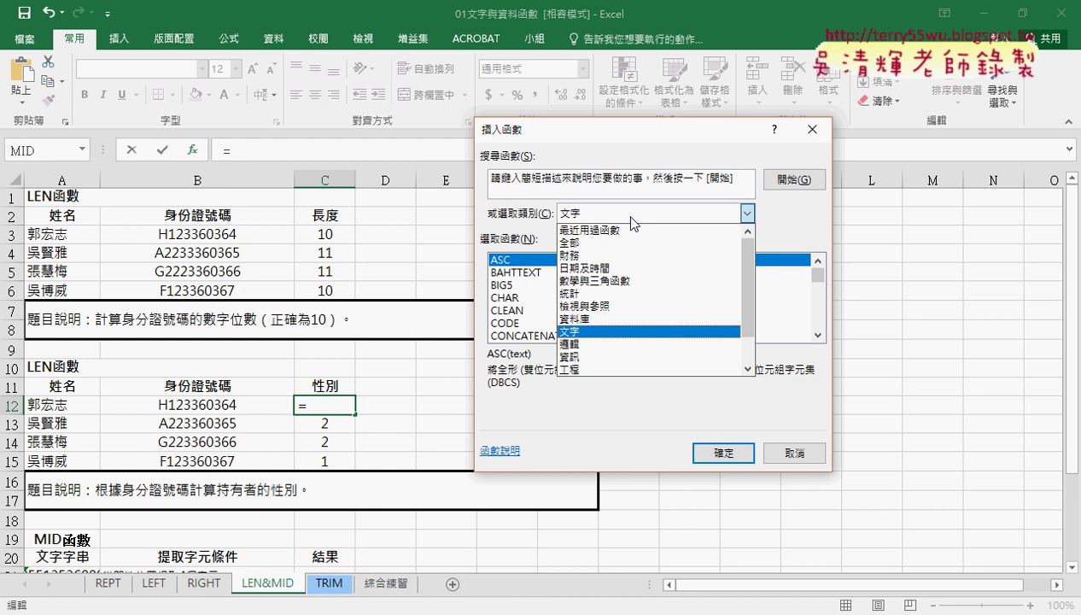
left_click(621, 344)
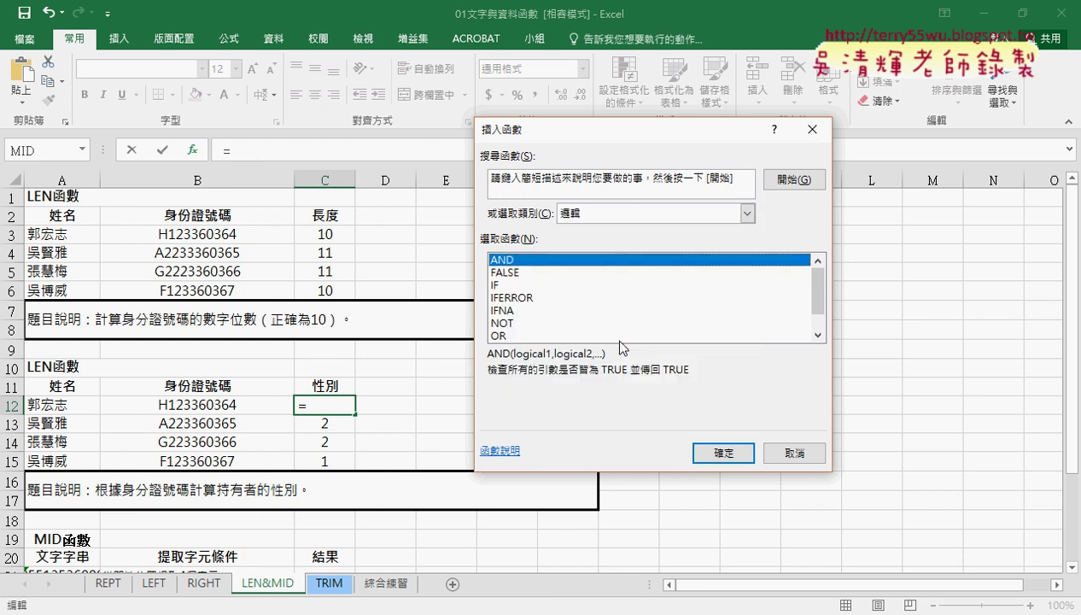
left_click(500, 285)
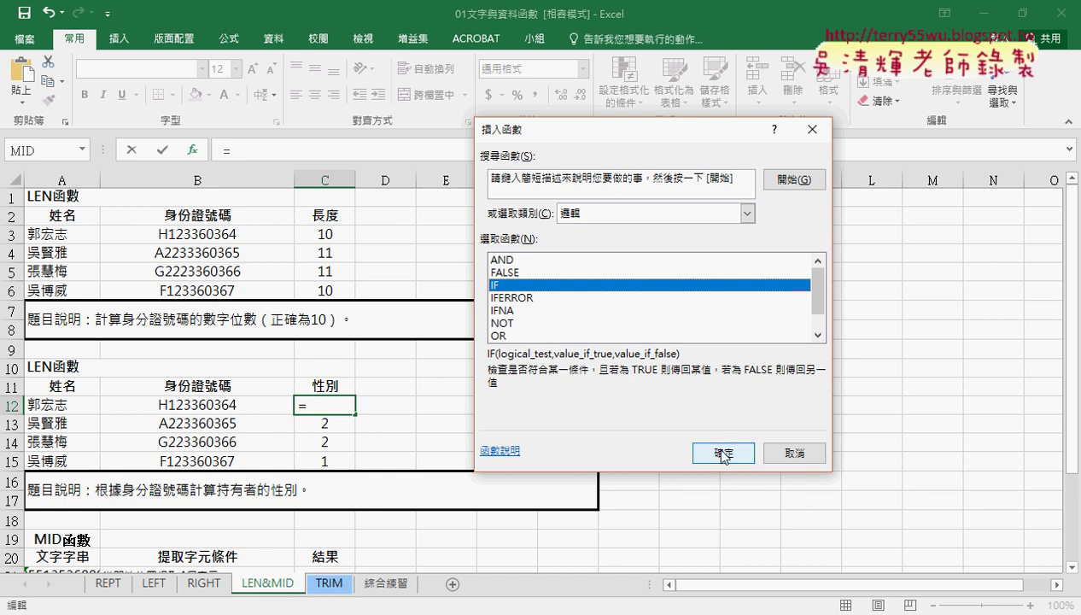
left_click(722, 454)
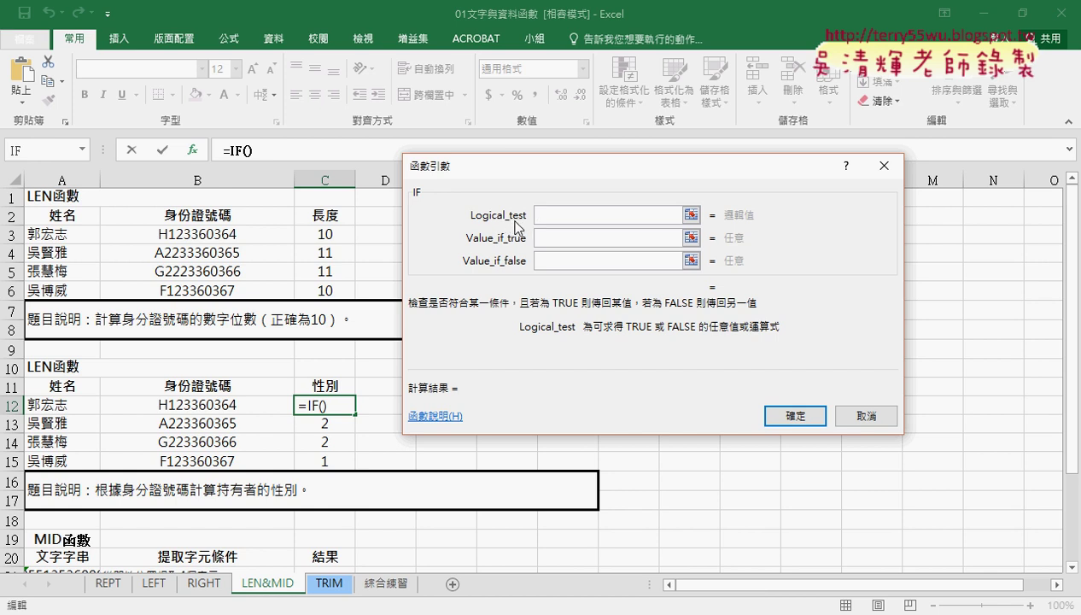
Step: Set the IF Logical_test to MID(B12,2,1)=1 by pasting the MID text and adding =1
right_click(553, 216)
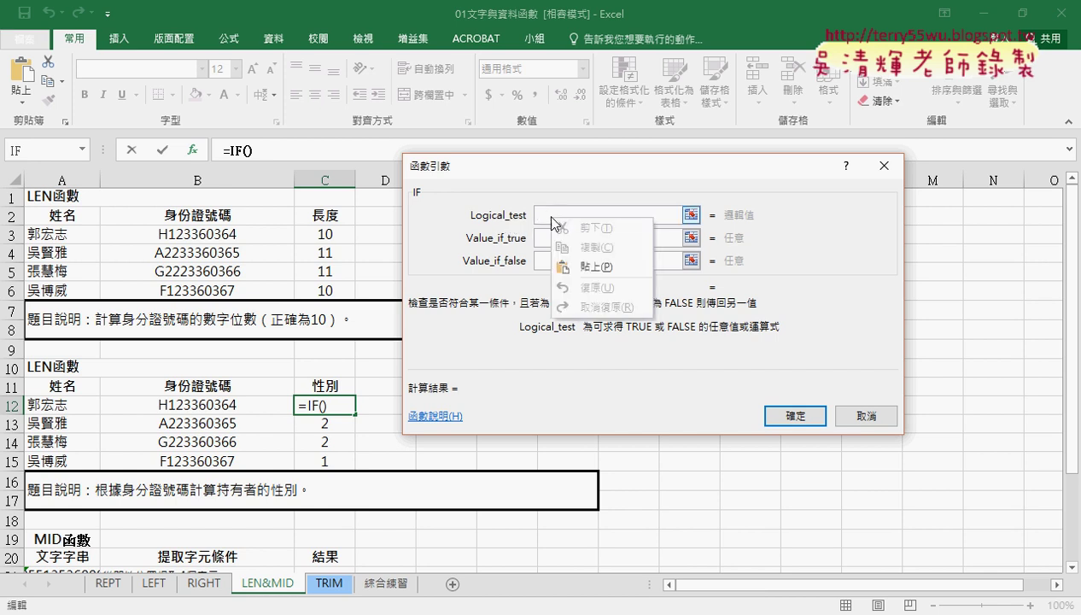
left_click(592, 265)
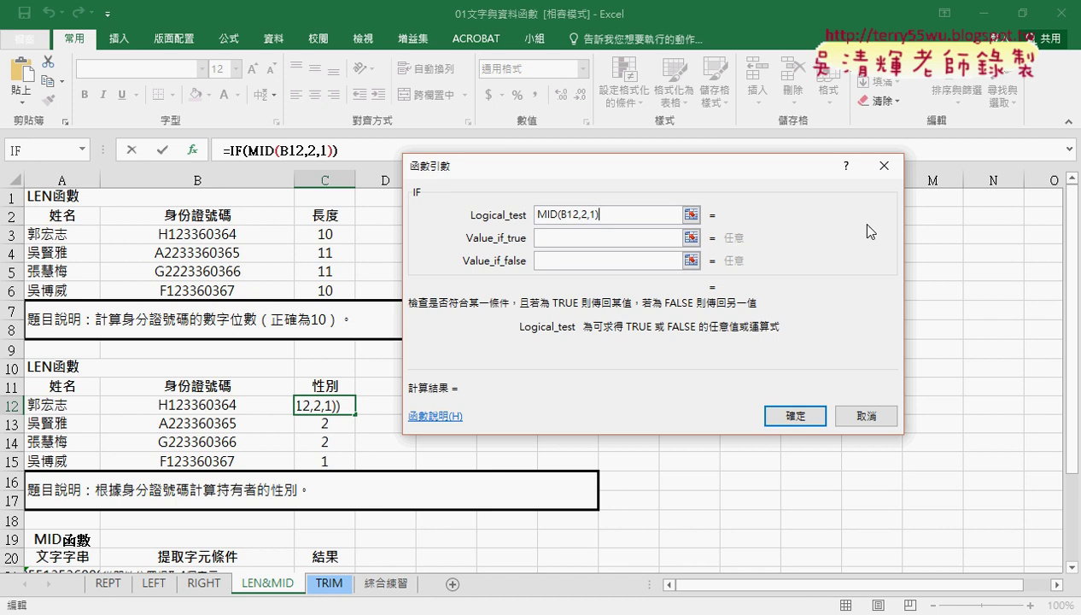
type("=")
type("1")
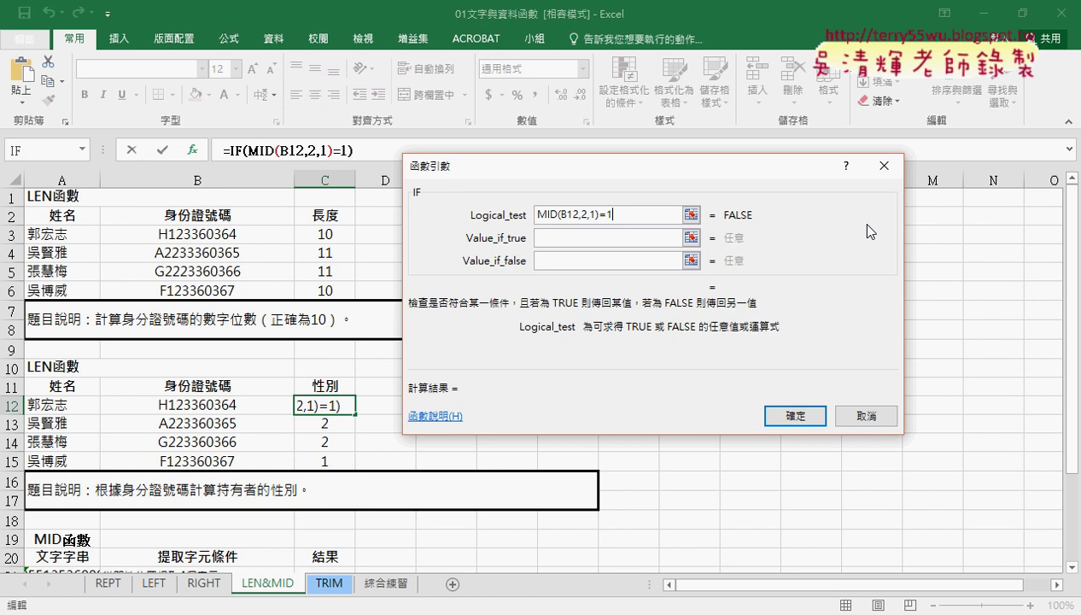
left_click(634, 243)
left_click_drag(624, 216, 536, 215)
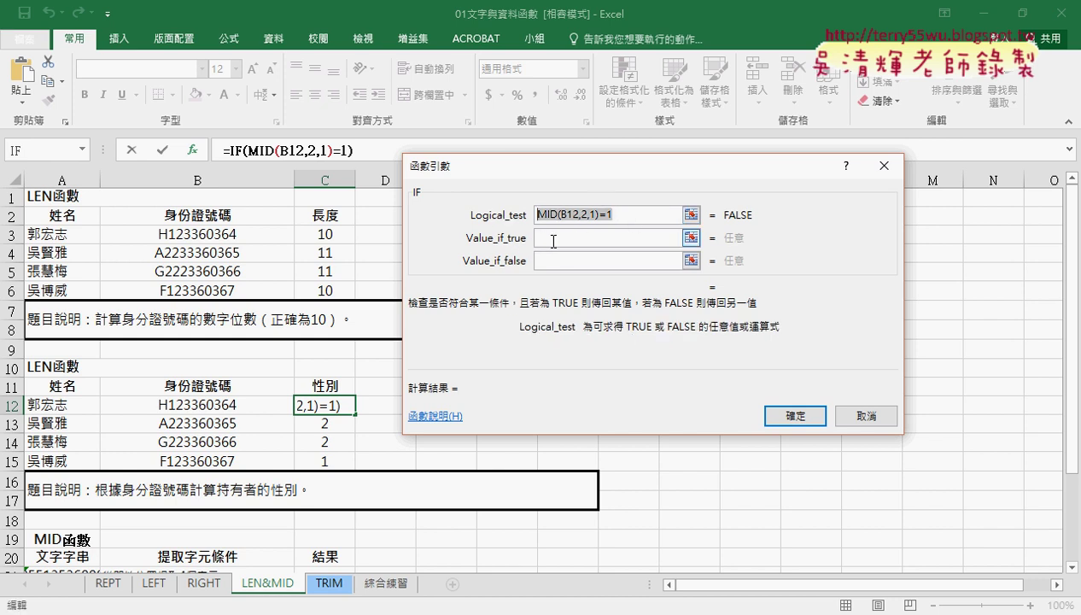
left_click(553, 242)
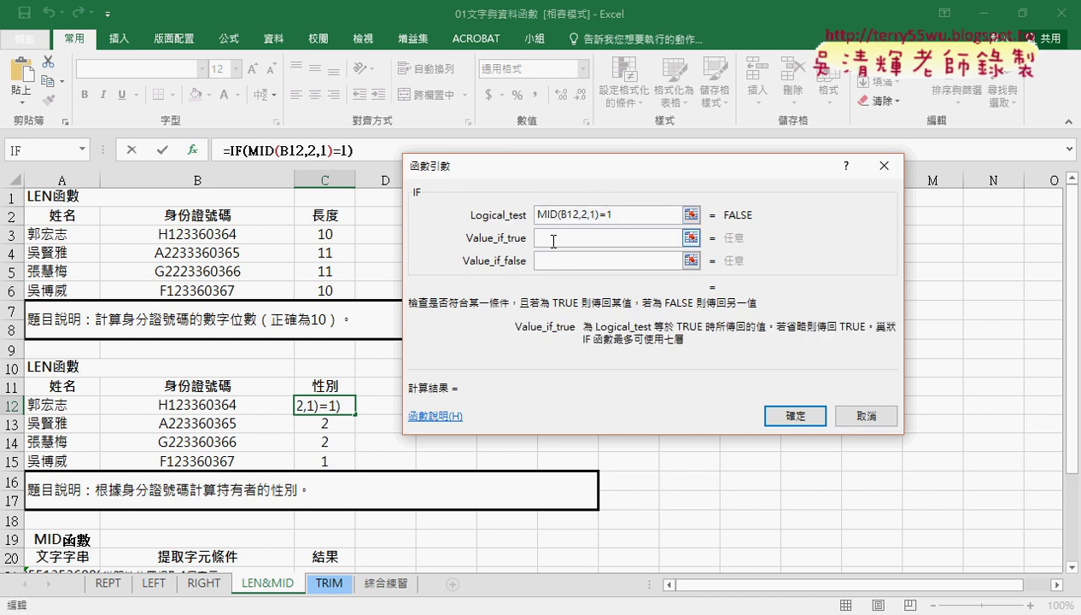
Step: Enter 男 as Value_if_true and 女 as Value_if_false, then confirm the IF formula
type("南")
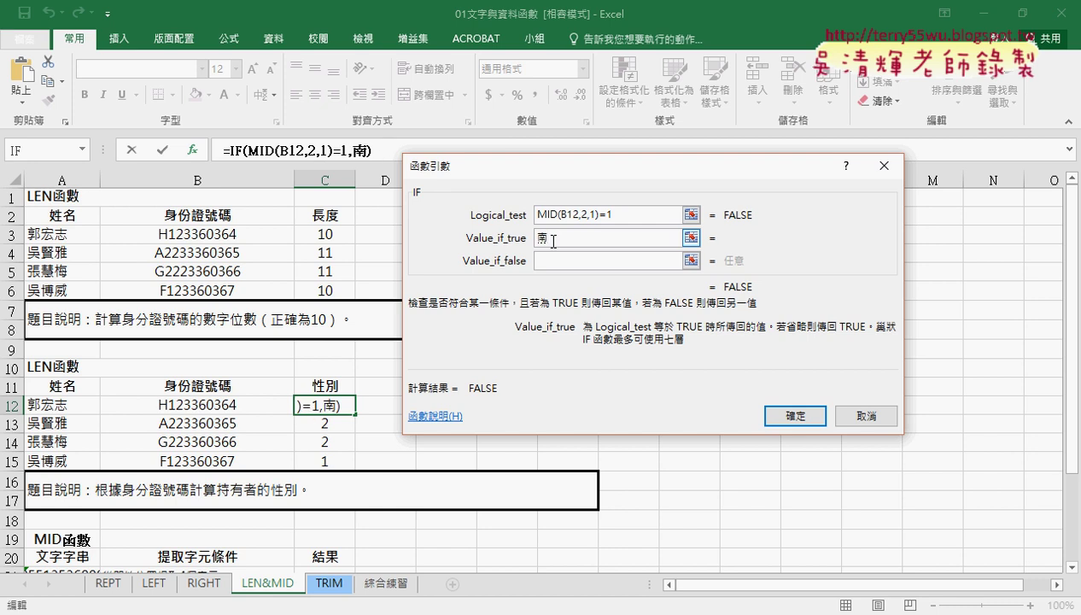
key("Down")
key("Down")
key("Down")
key("Return")
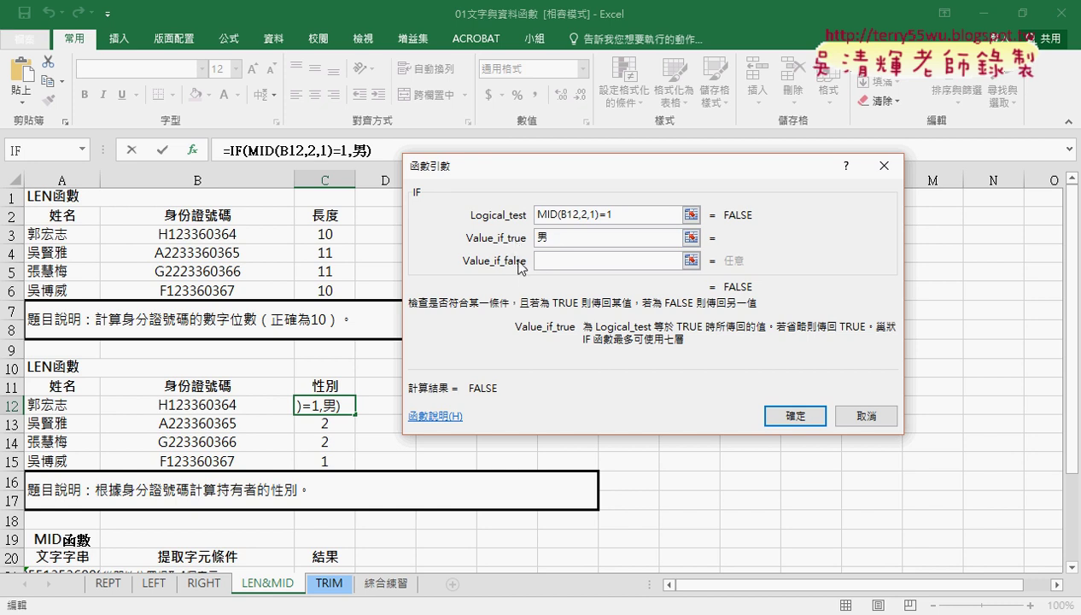
left_click(598, 260)
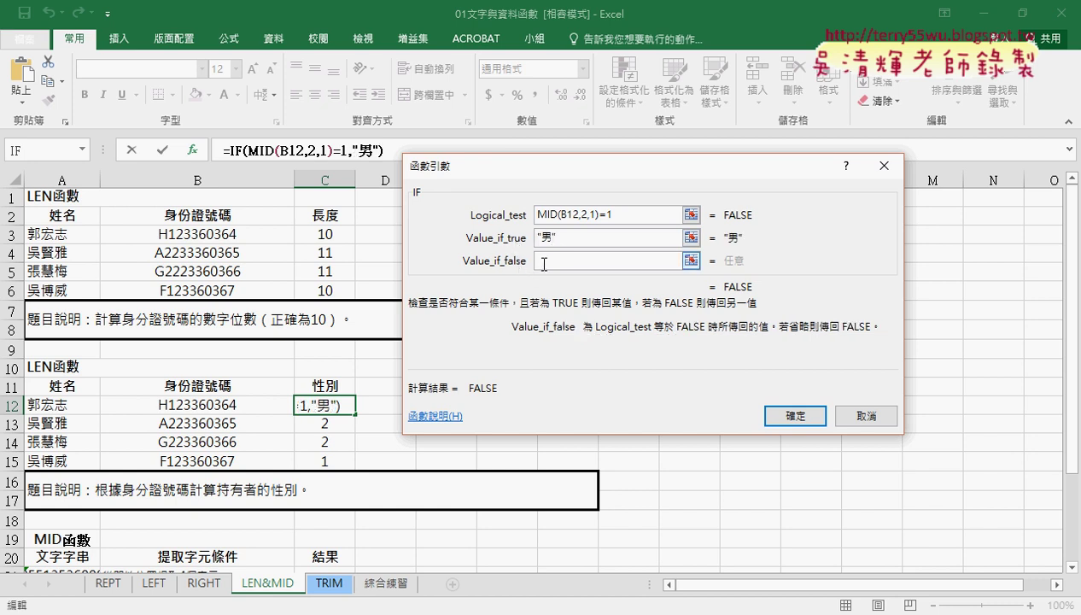
type("ㄋㄩ")
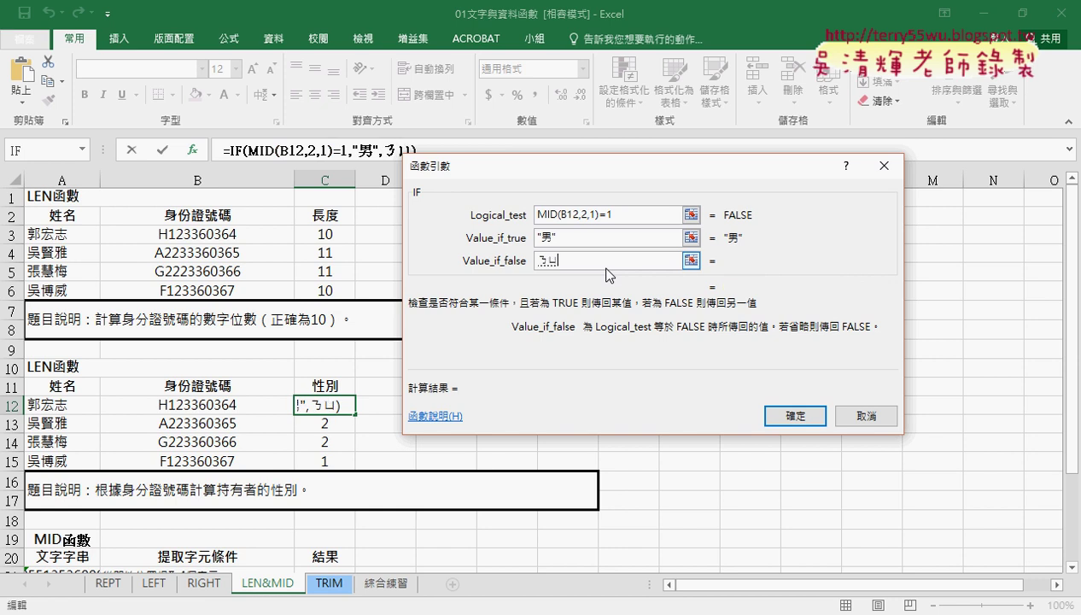
type("女")
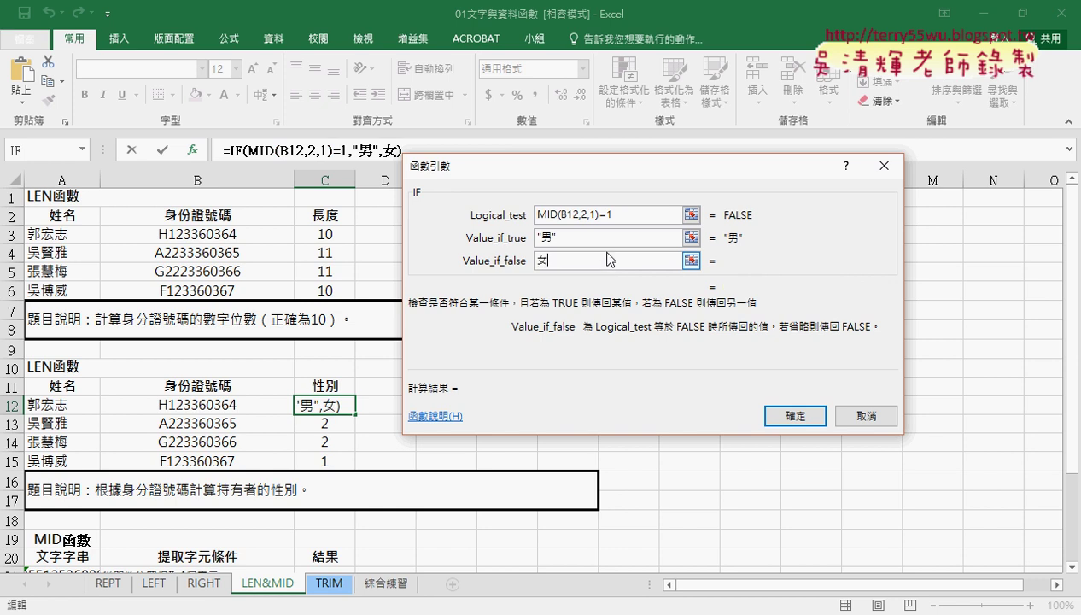
left_click(606, 237)
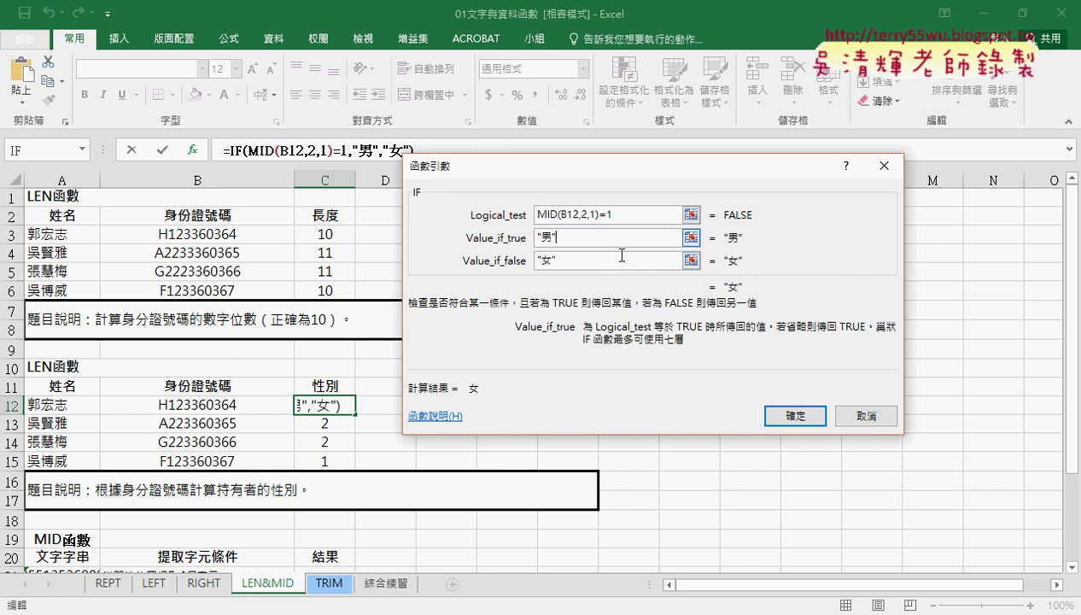
left_click(794, 417)
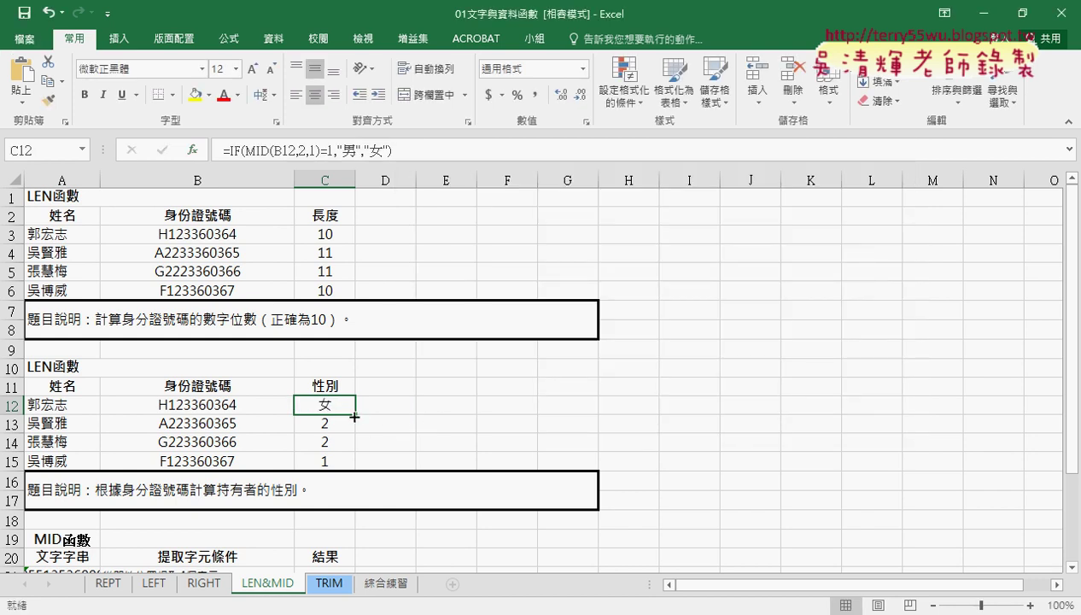
Step: Fill the IF gender formula from C12 down to C15, then reselect C12
left_click_drag(353, 416, 352, 465)
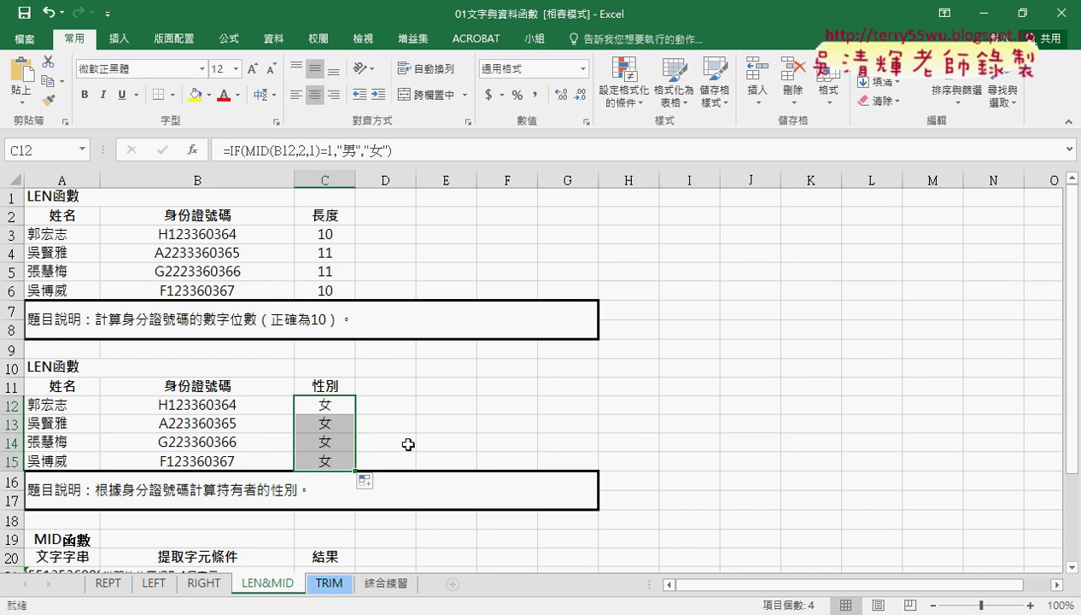
left_click(340, 404)
Step: Reopen C12's IF arguments and change the condition to MID(B12,2,1)="1"
left_click(236, 154)
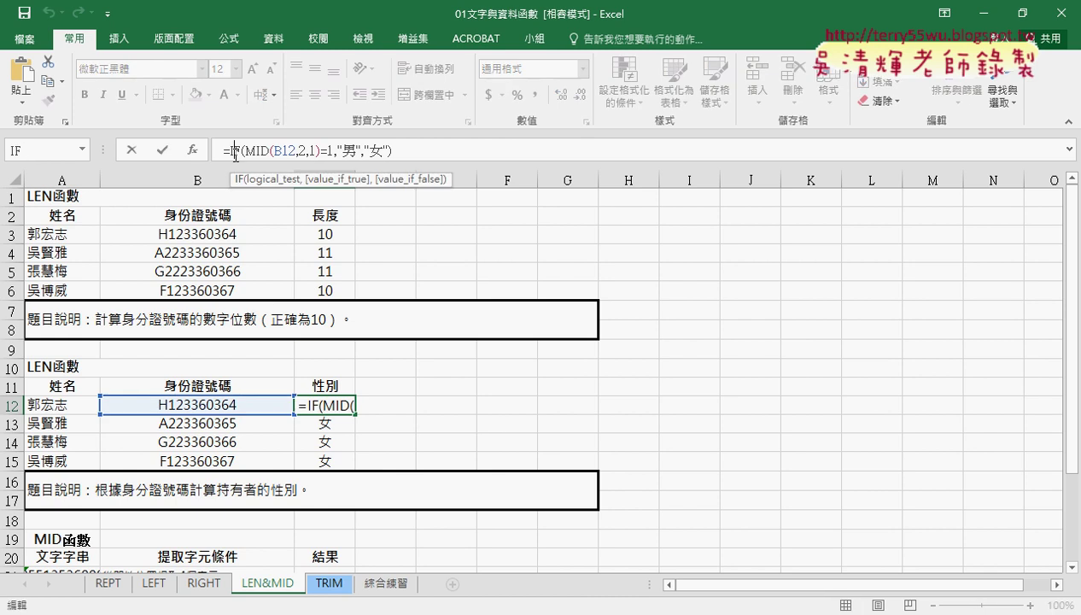
left_click(192, 151)
left_click(632, 215)
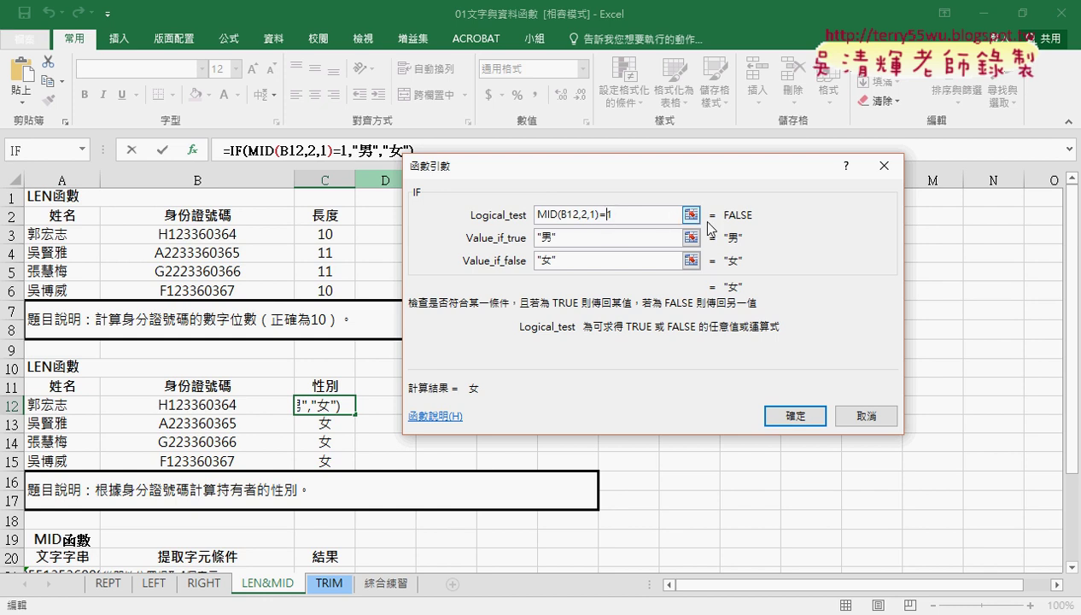
type("\"1")
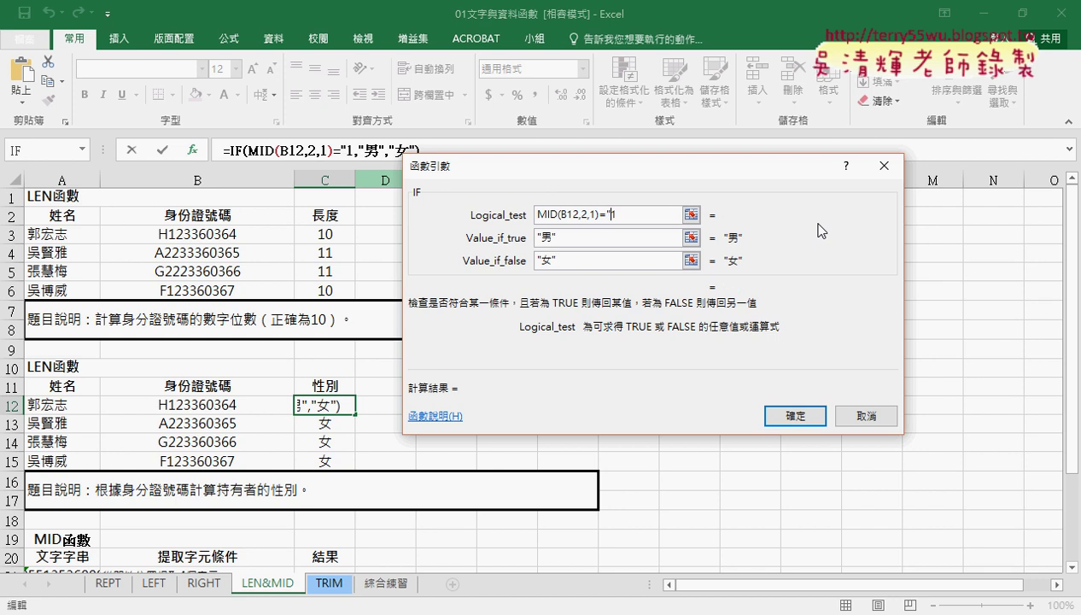
type("\"")
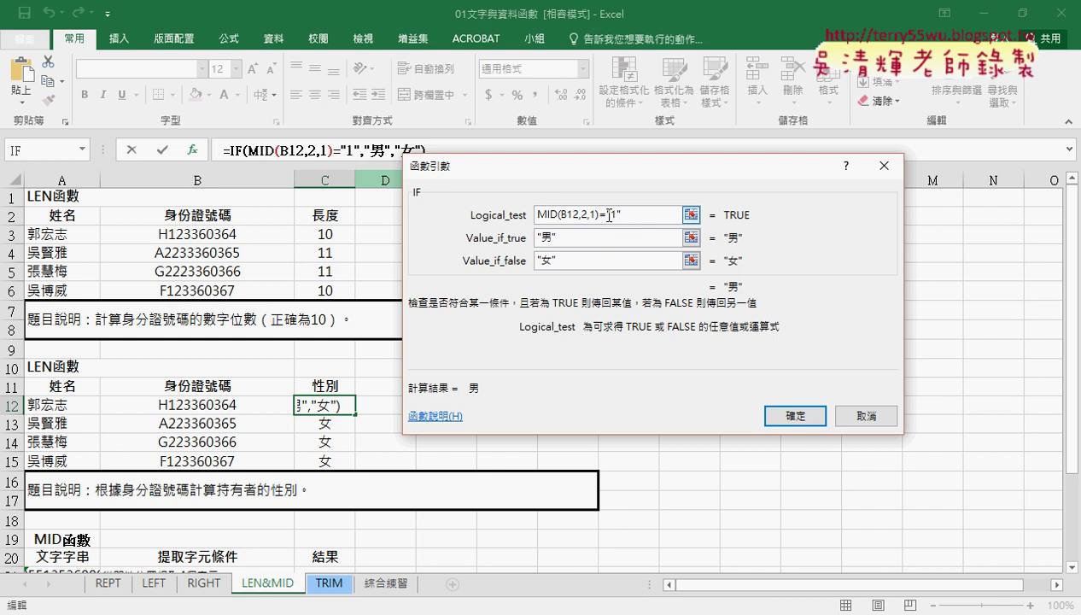
left_click_drag(606, 214, 630, 214)
Step: Change C12's IF test to MID(B12,2,1)="1" and confirm, so C12 shows 男
left_click(633, 214)
key("BackSpace")
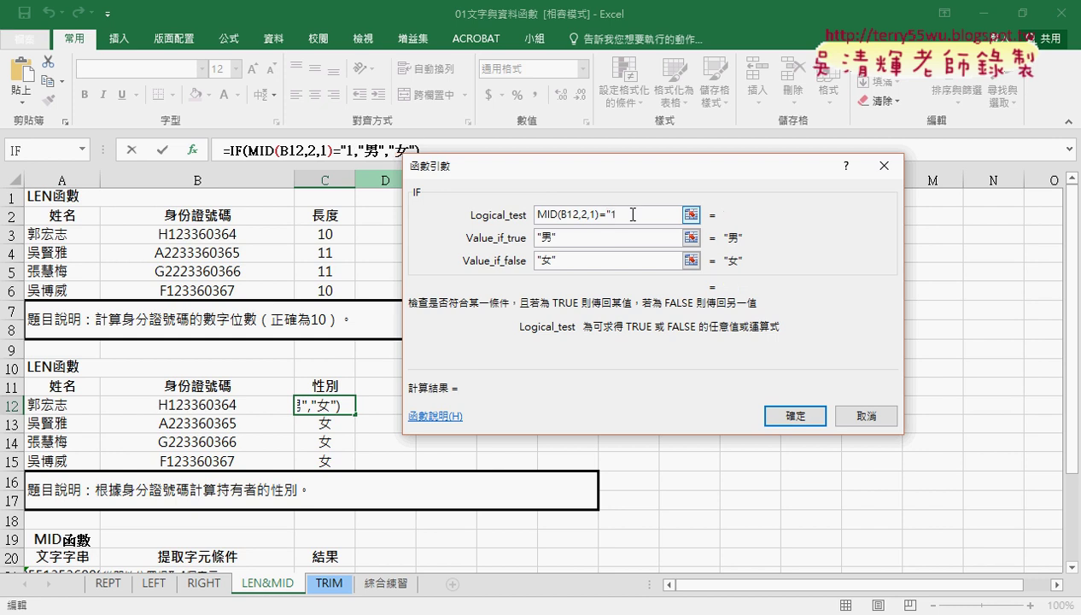
key("Left")
key("BackSpace")
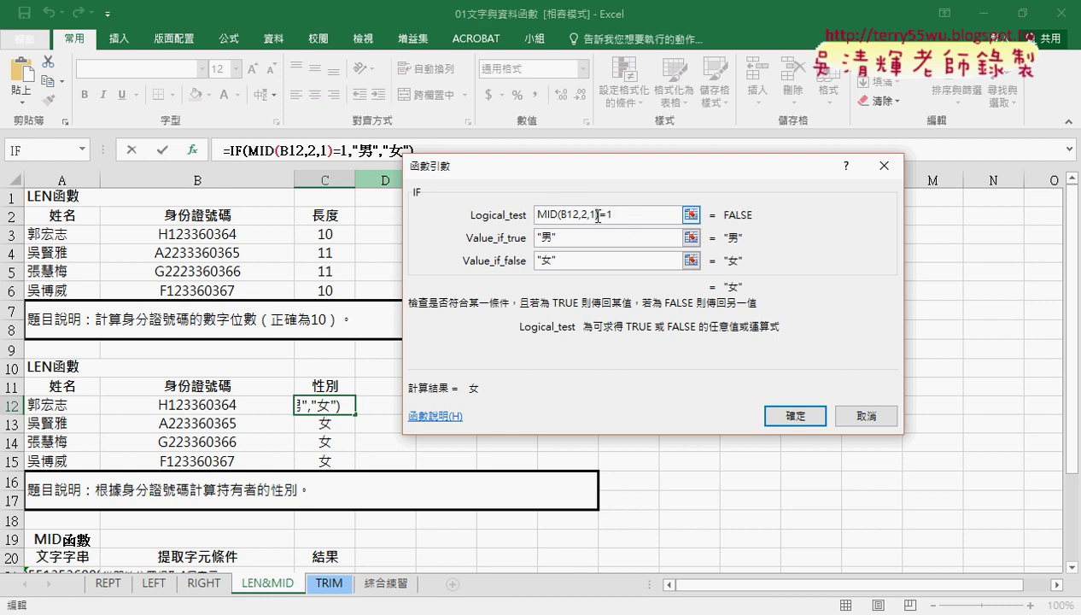
left_click_drag(599, 215, 531, 213)
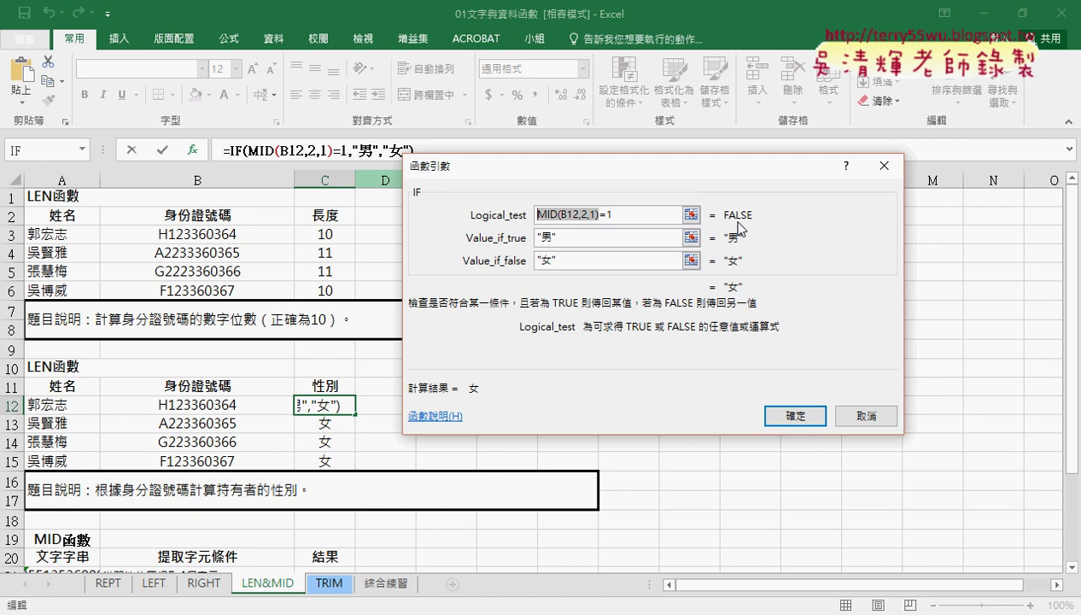
key("Left")
key("Right")
key("Right")
key("Right")
key("Right")
key("Right")
key("Right")
key("Right")
key("Right")
key("Right")
key("Right")
key("Right")
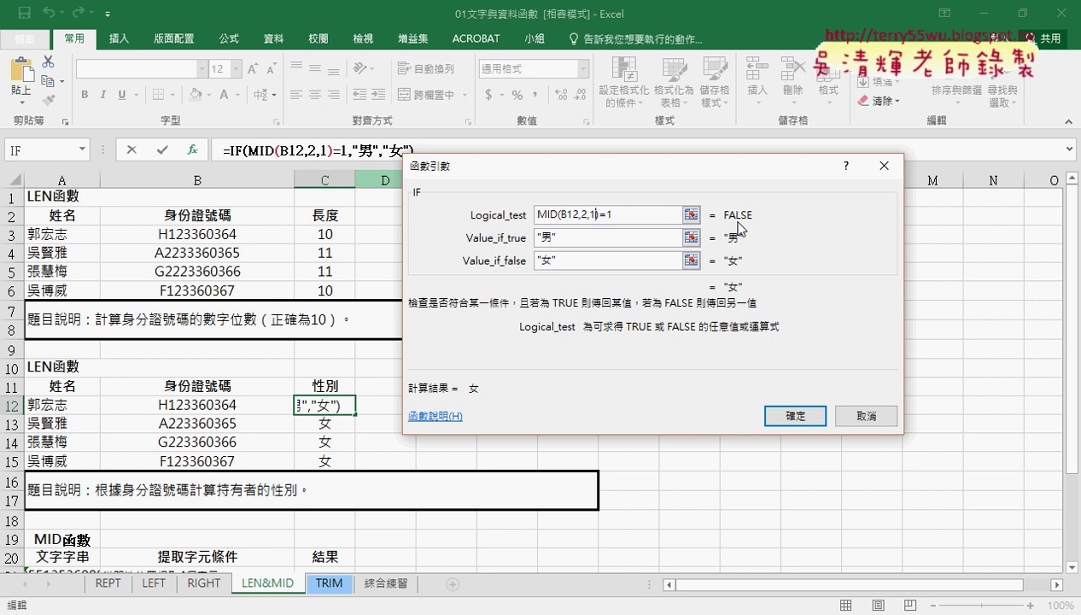
key("Right")
key("Right")
type("\"1")
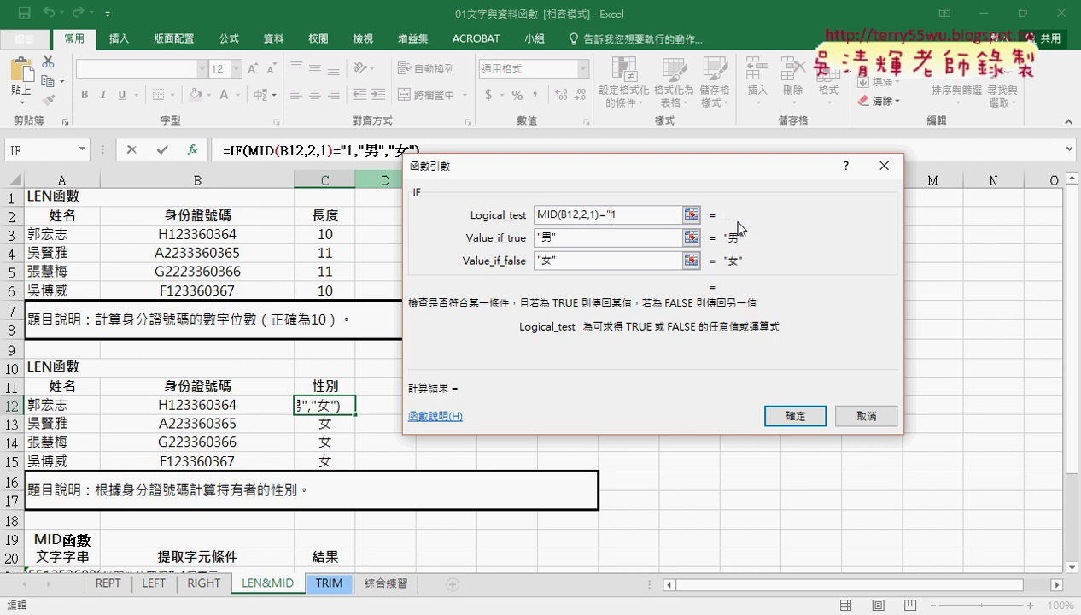
type("\"")
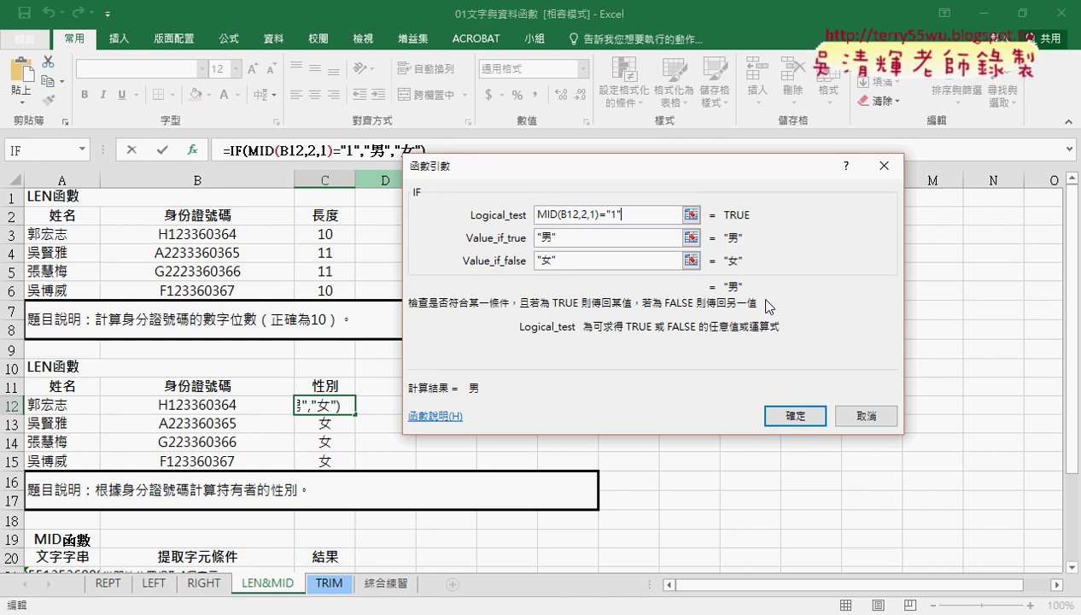
left_click(792, 422)
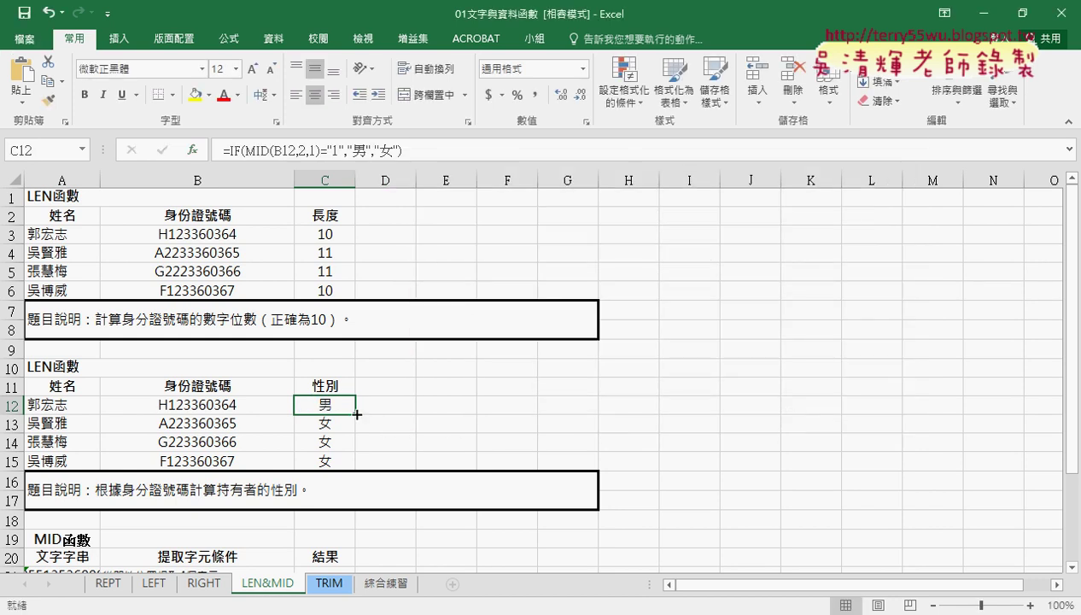
Step: Fill C12's gender formula down to C15, then highlight the MID part in C12's formula
left_click_drag(358, 413, 355, 461)
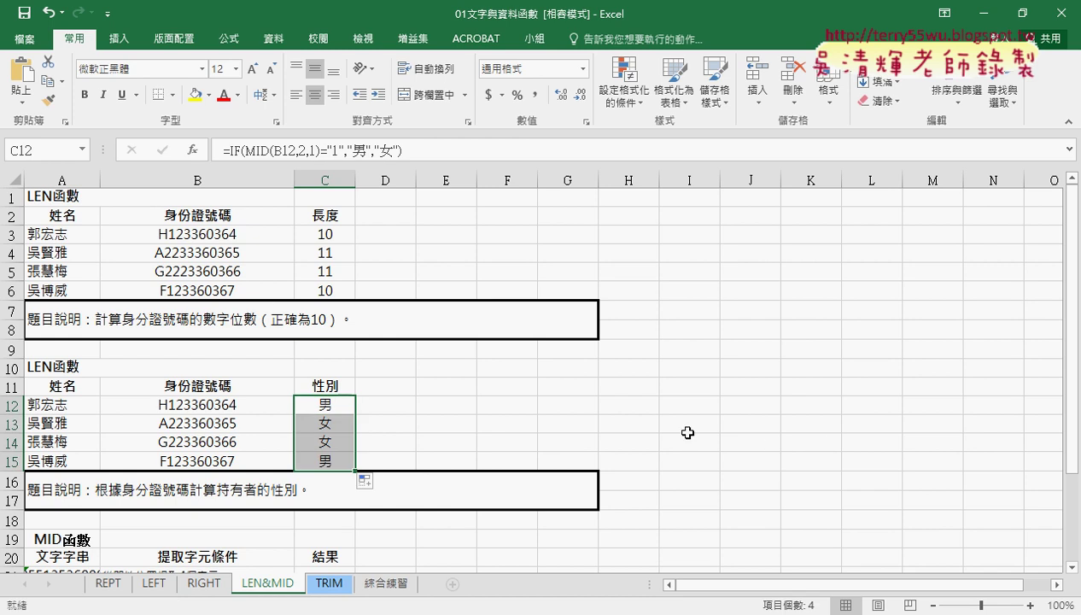
left_click(337, 406)
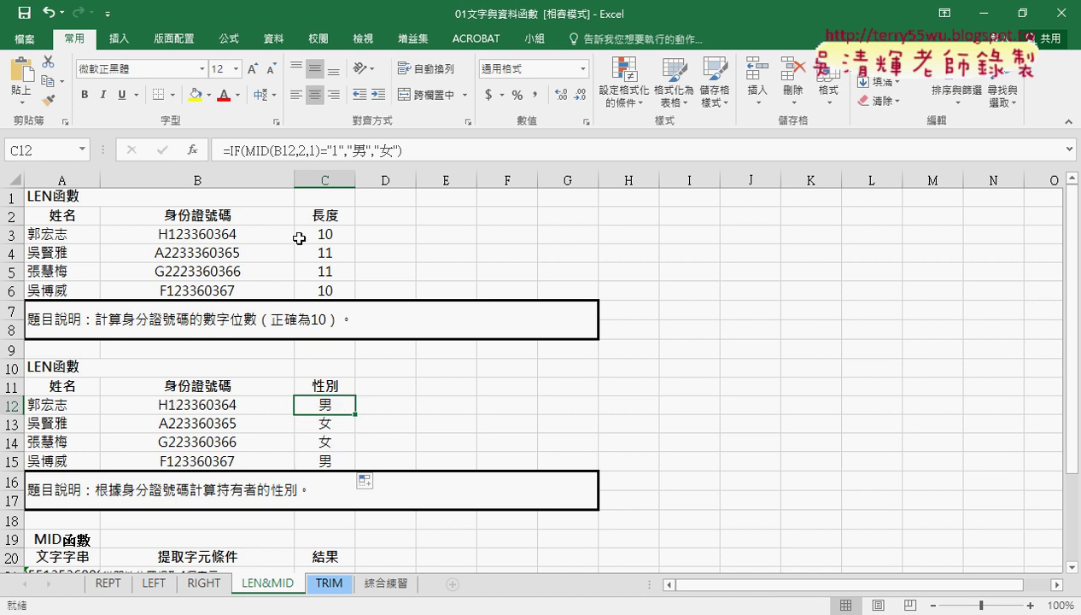
mouse_move(244, 149)
left_mouse_down()
mouse_move(344, 147)
mouse_move(320, 149)
left_mouse_up()
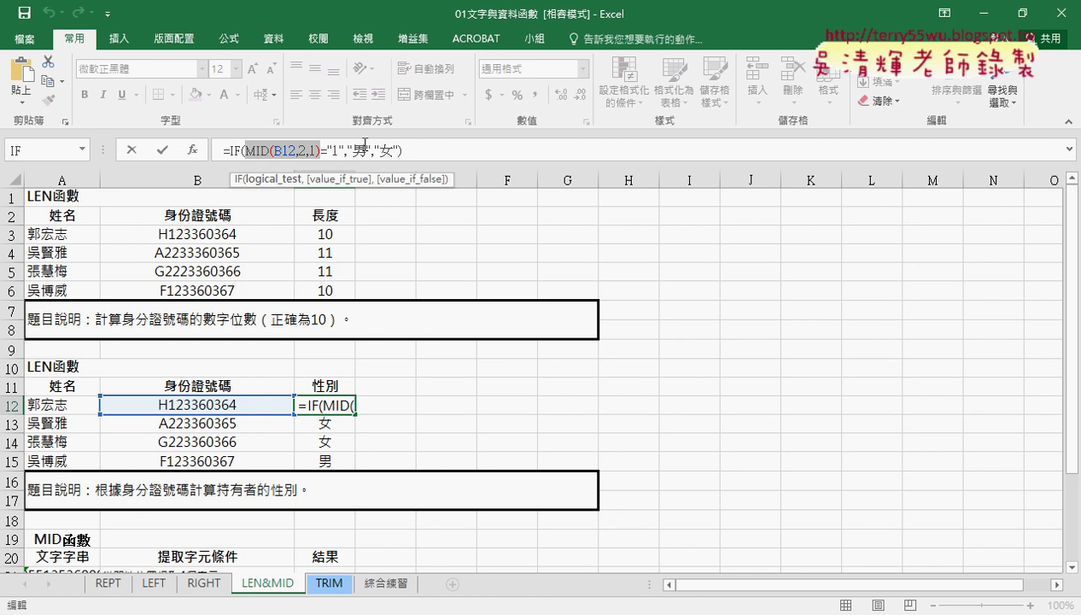
Step: Reopen C12's IF arguments and strip the quotes around 1, so the test previews FALSE and 女
left_click(234, 150)
left_click(193, 150)
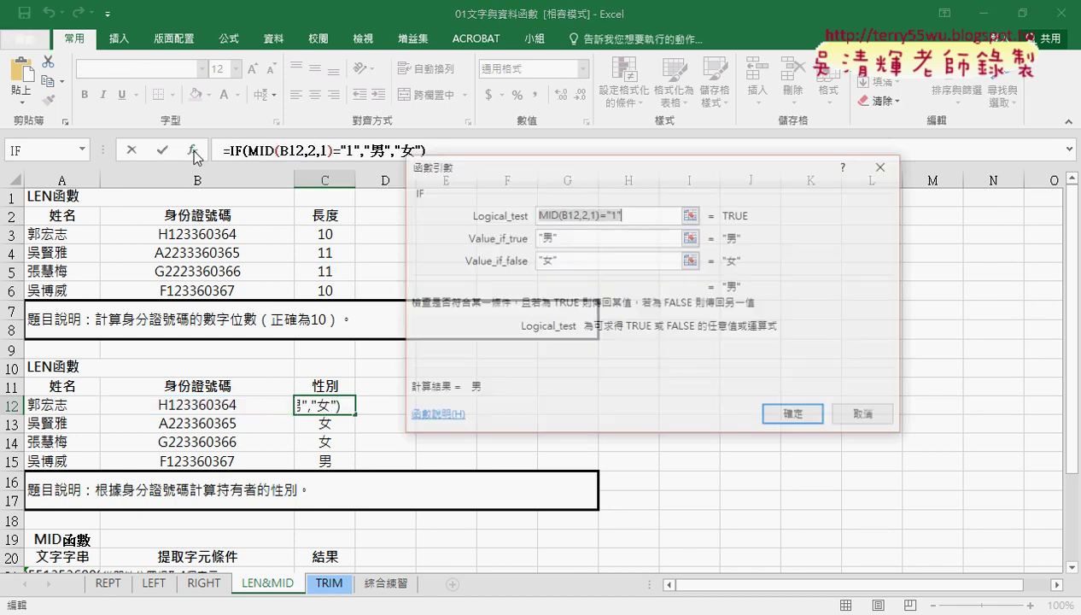
left_click(625, 214)
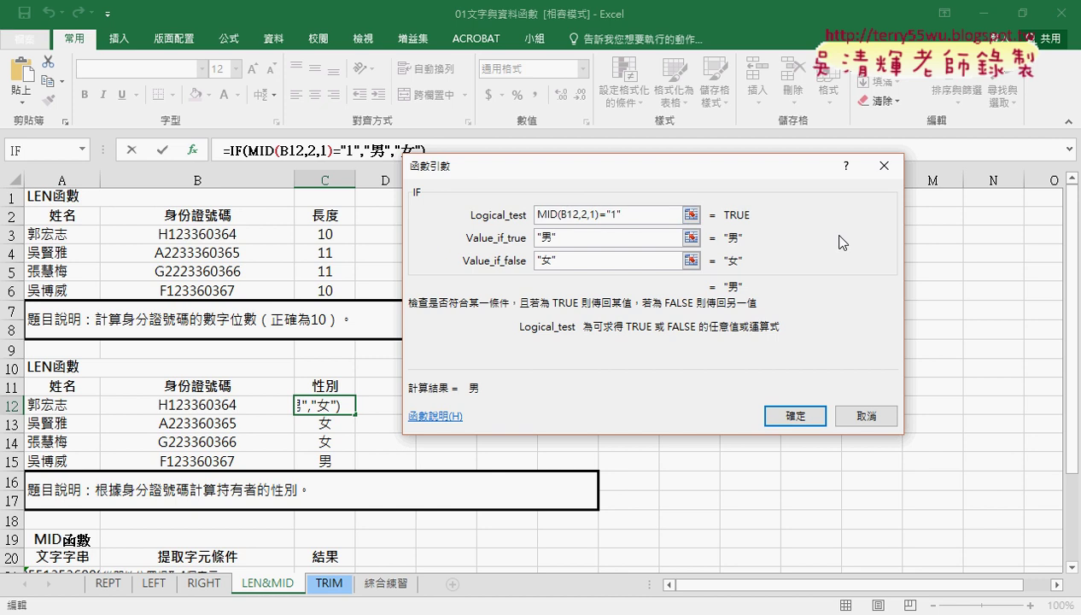
key("Delete")
key("Left")
key("Left")
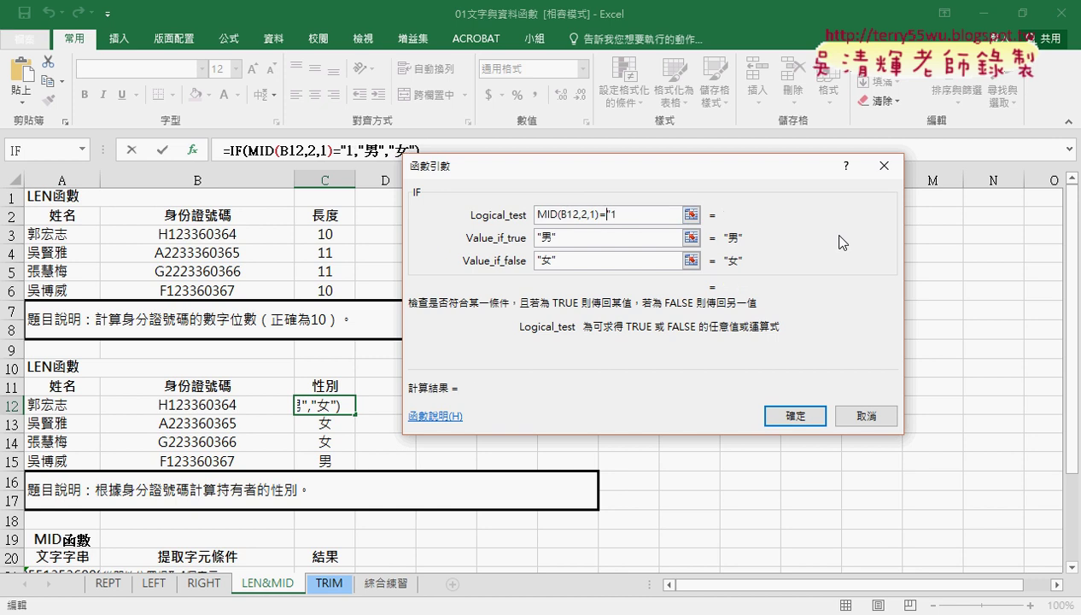
key("Delete")
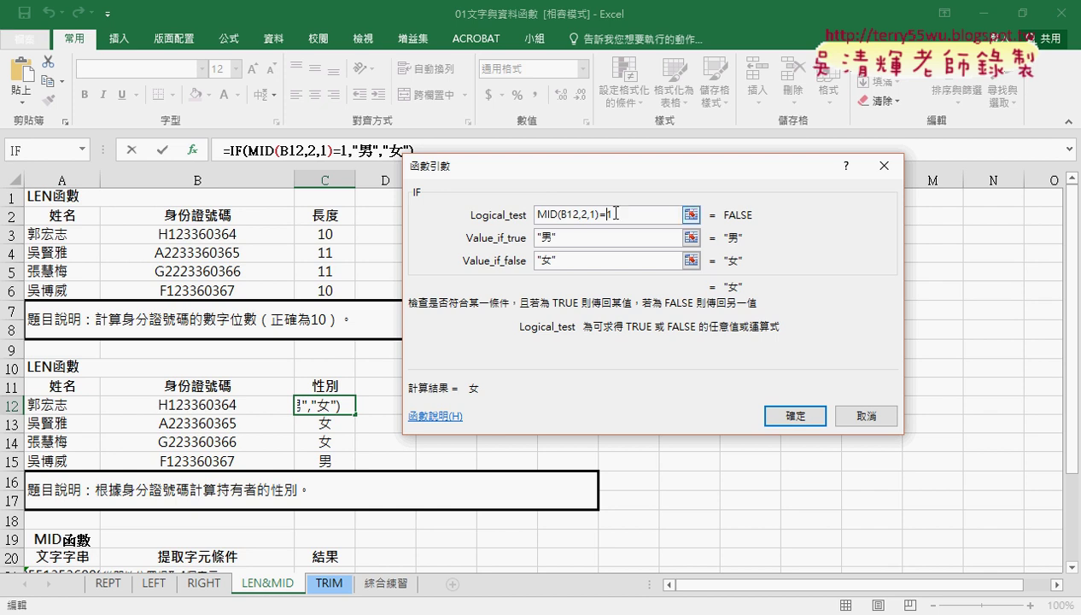
Step: Restore the quoted "1" in the IF test, confirm C12 showing 男, and select E12
left_click_drag(598, 214, 535, 214)
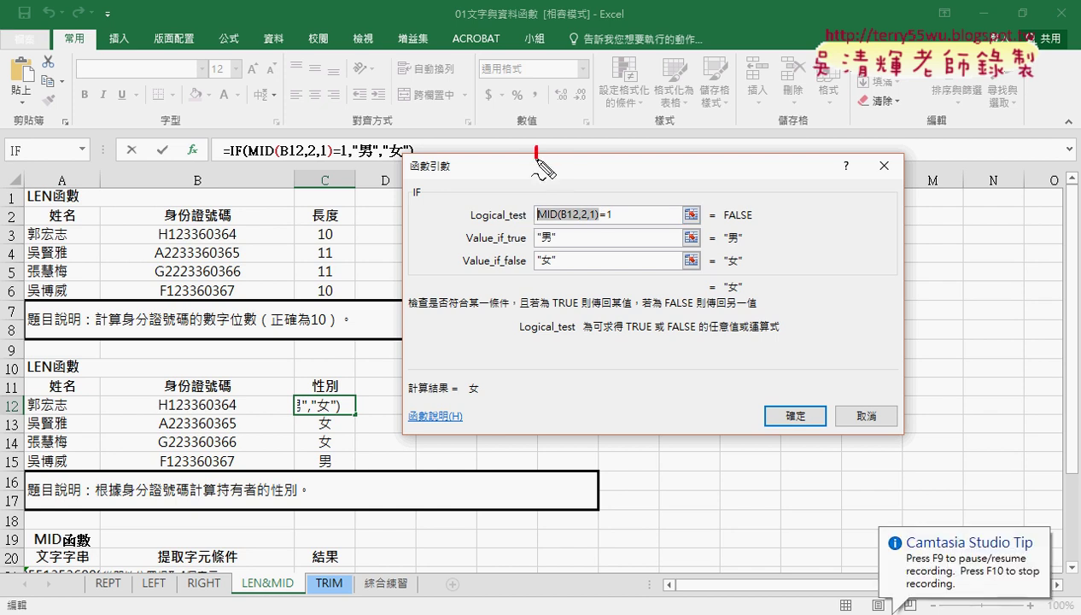
left_click_drag(543, 146, 566, 203)
left_click_drag(581, 132, 587, 143)
left_click_drag(603, 220, 611, 220)
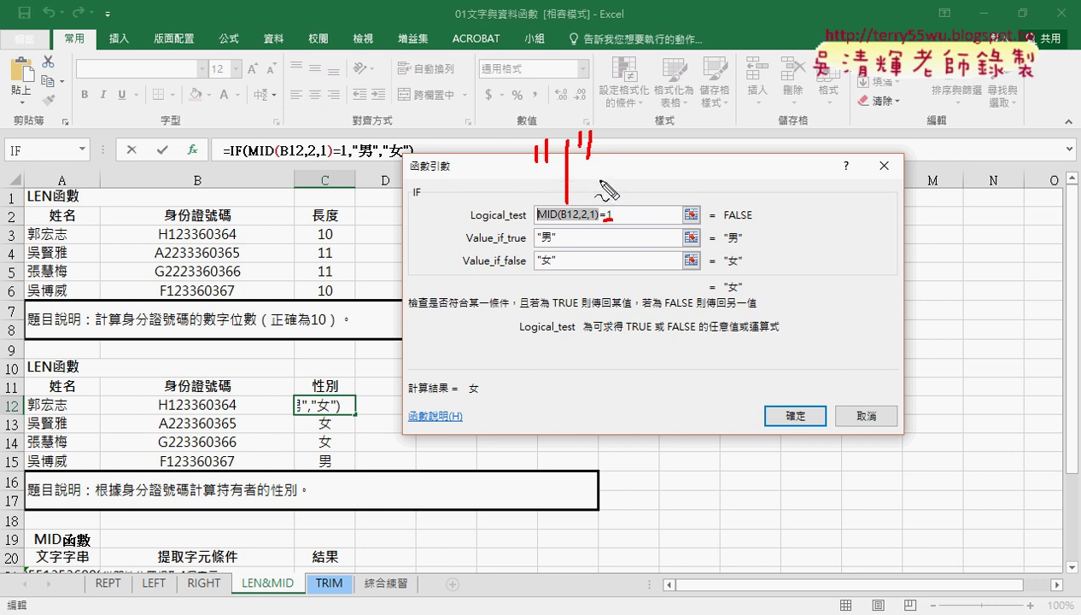
mouse_move(605, 171)
left_mouse_down()
mouse_move(661, 172)
mouse_move(658, 182)
left_mouse_up()
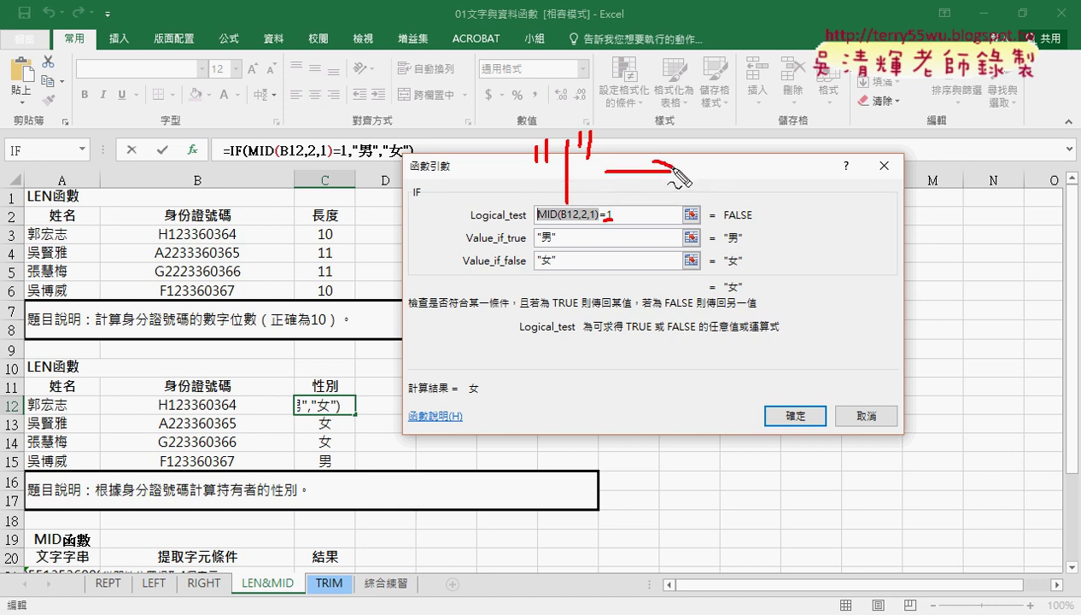
left_click_drag(702, 143, 701, 192)
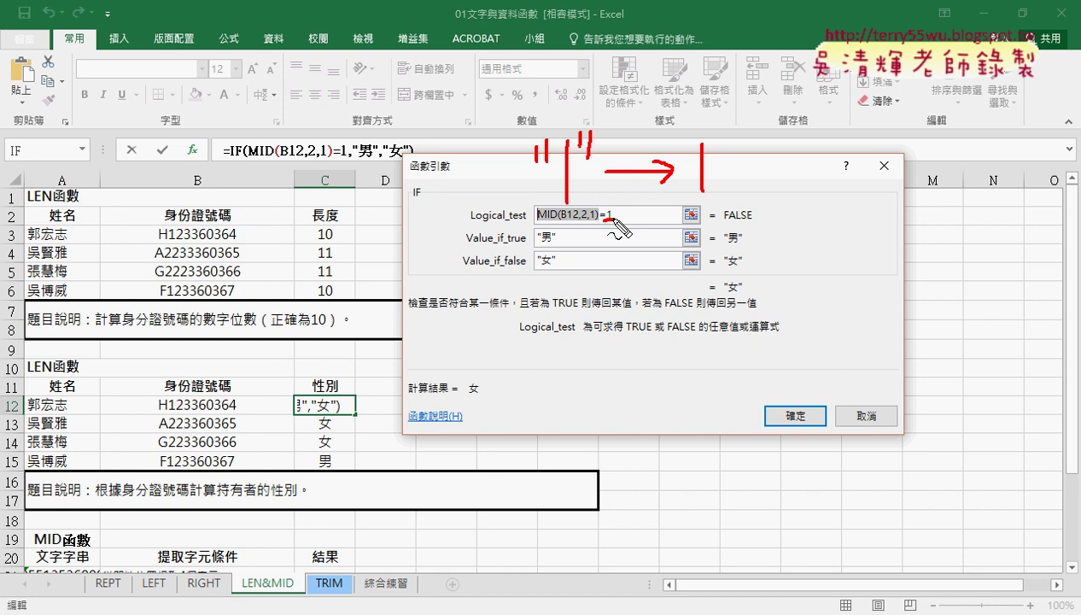
key("Escape")
key("BackSpace")
type("\"1\"")
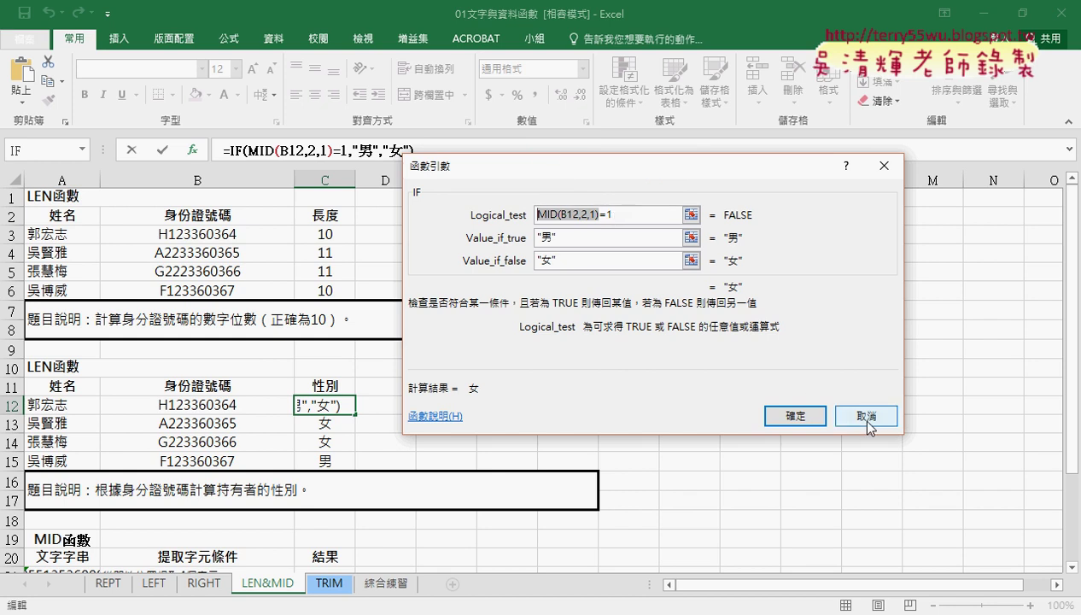
key("Return")
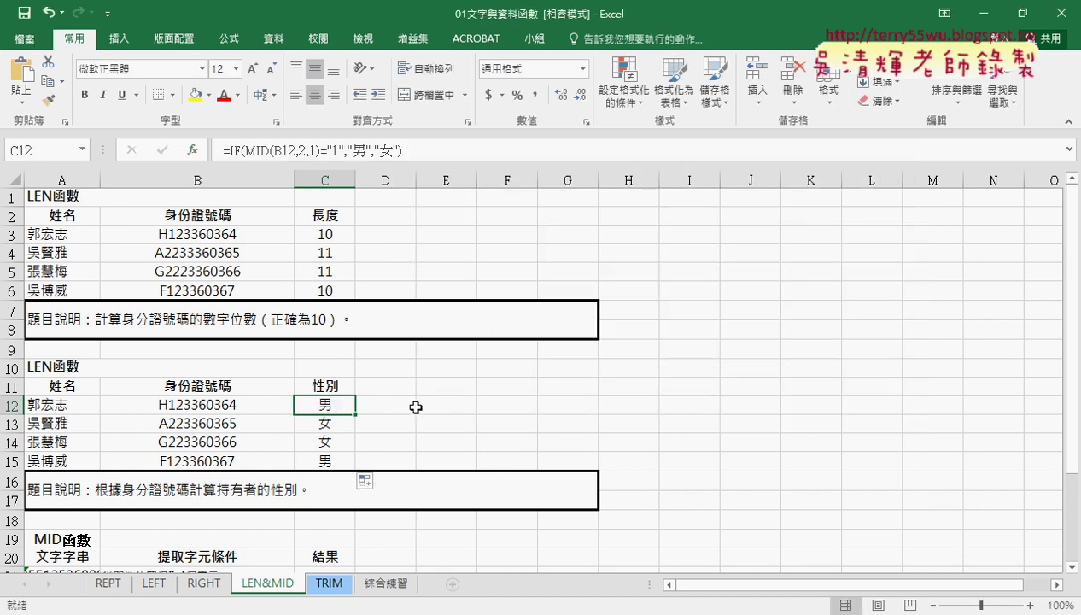
left_click(419, 405)
Step: Start a new function in E12 and list the 文字 (Text) category functions
left_click(193, 149)
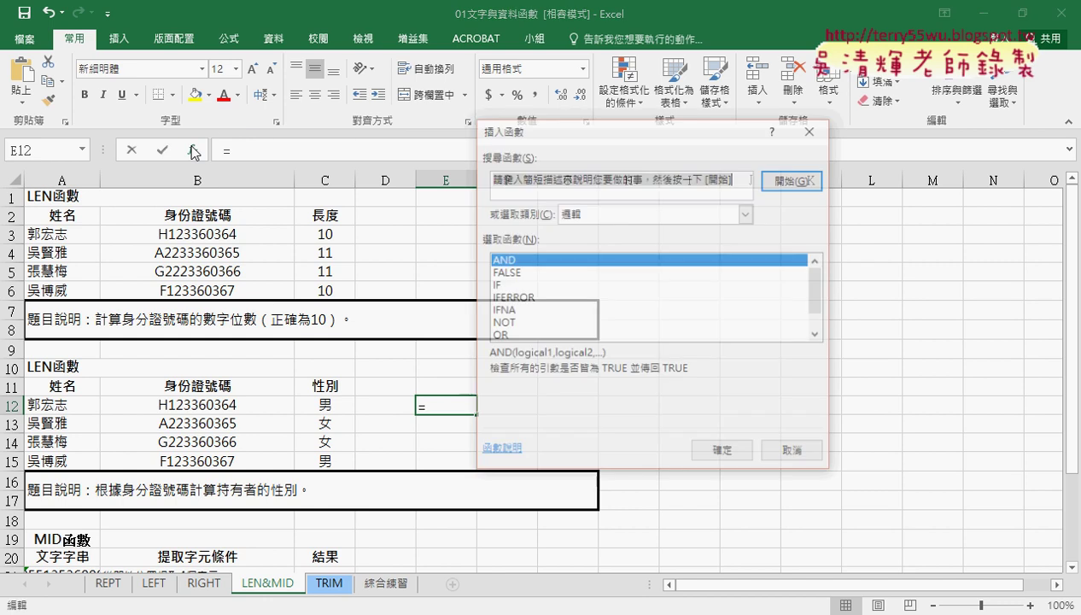
left_click(604, 216)
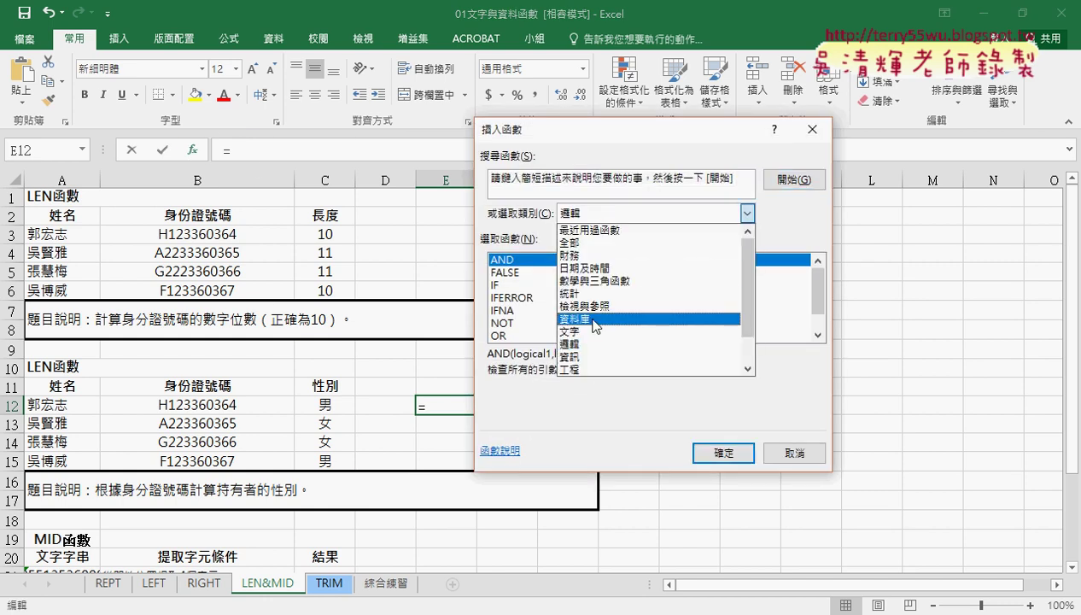
left_click(570, 331)
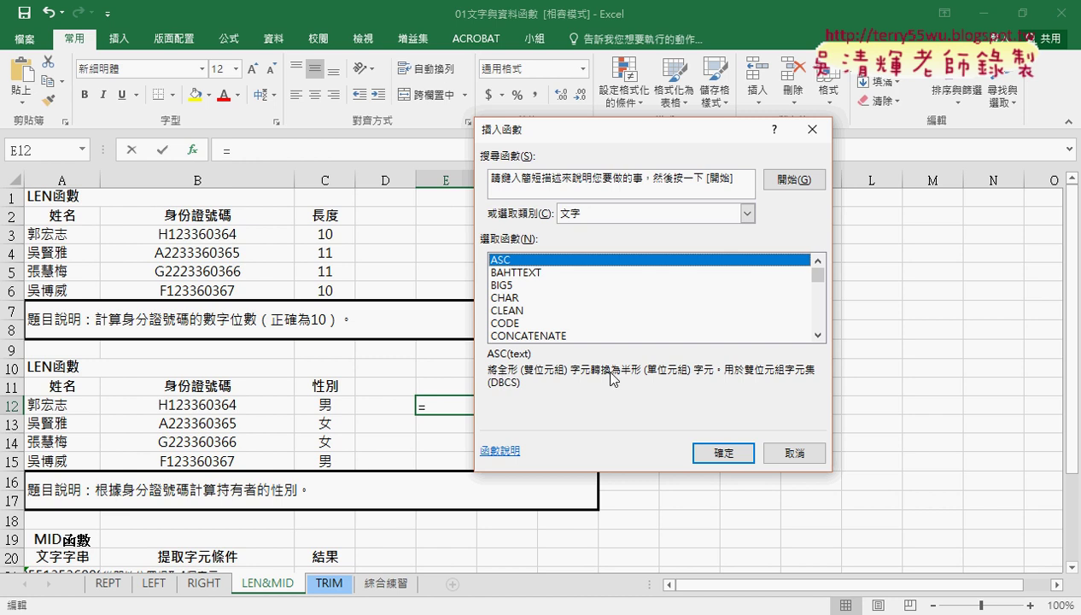
Step: Read the descriptions of CHAR, CLEAN, CONCATENATE and VALUE in the Text function list
left_click(536, 273)
left_click(529, 286)
left_click(528, 297)
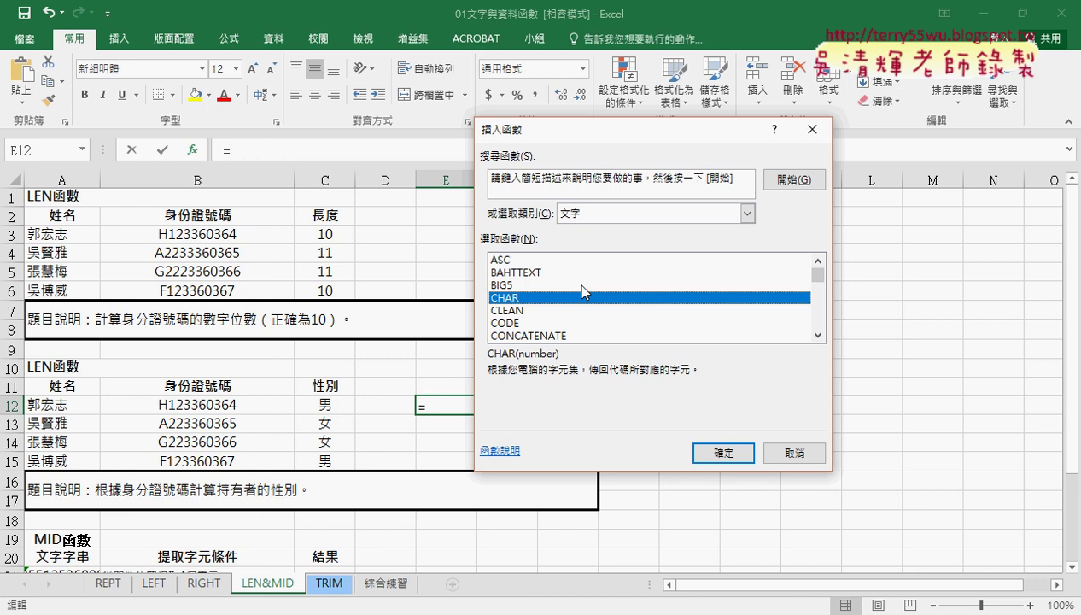
left_click(557, 310)
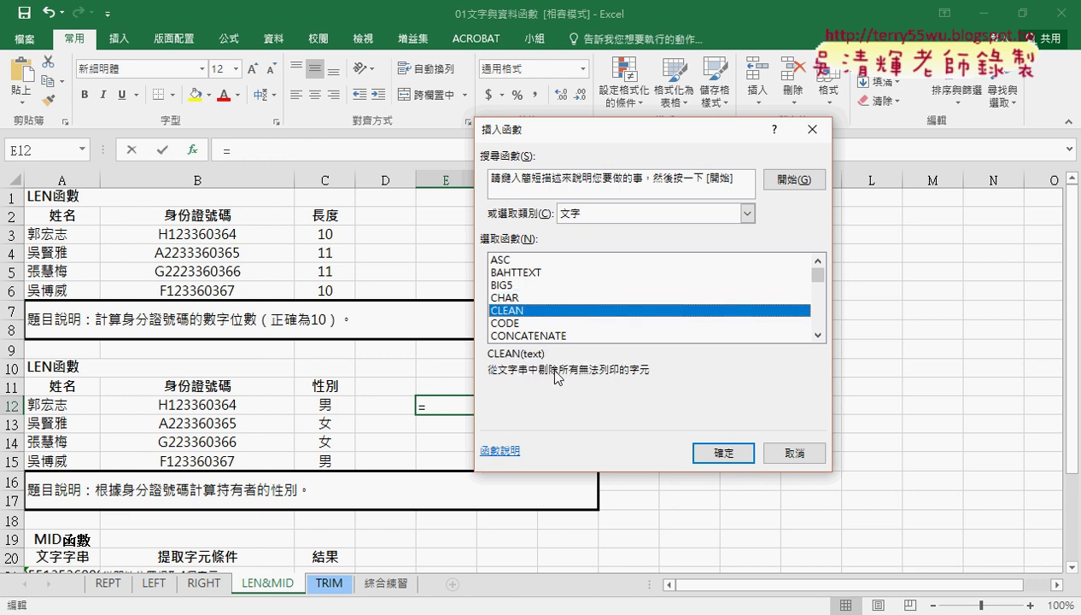
left_click(530, 325)
left_click(532, 336)
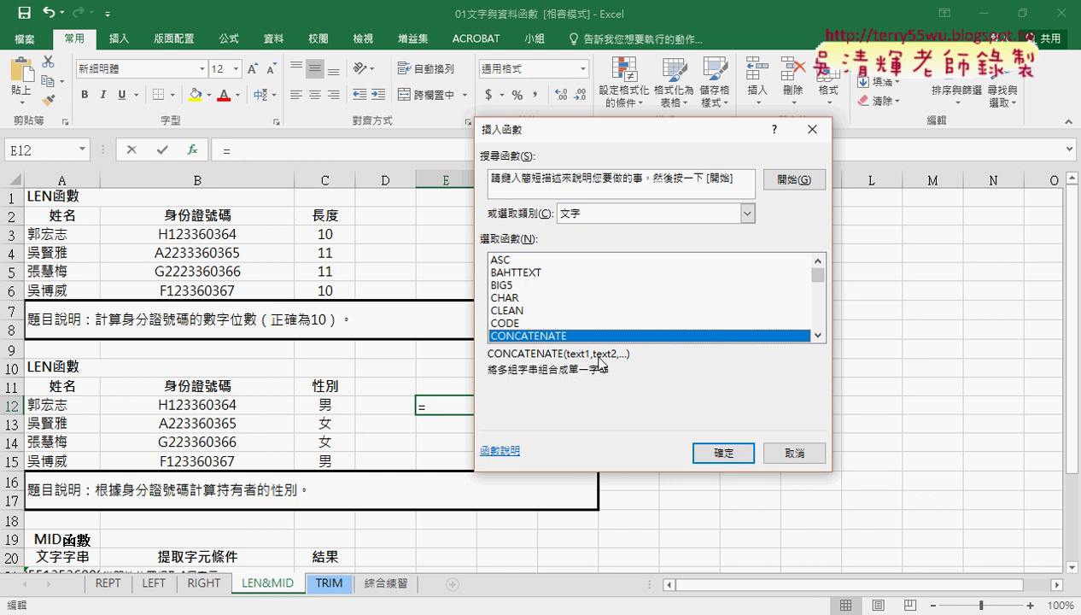
left_click_drag(816, 280, 817, 340)
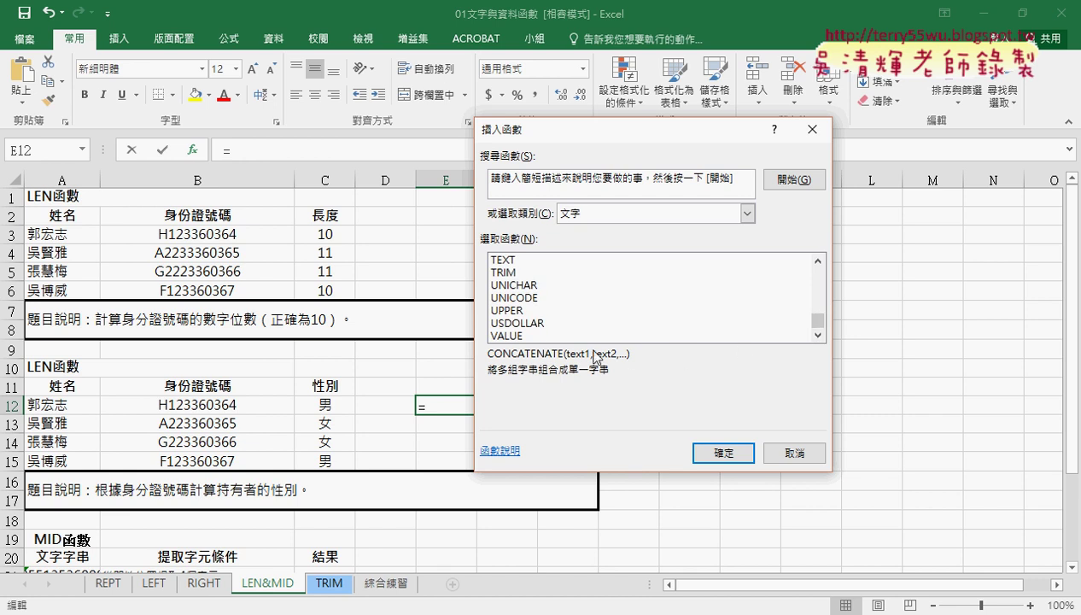
left_click(538, 335)
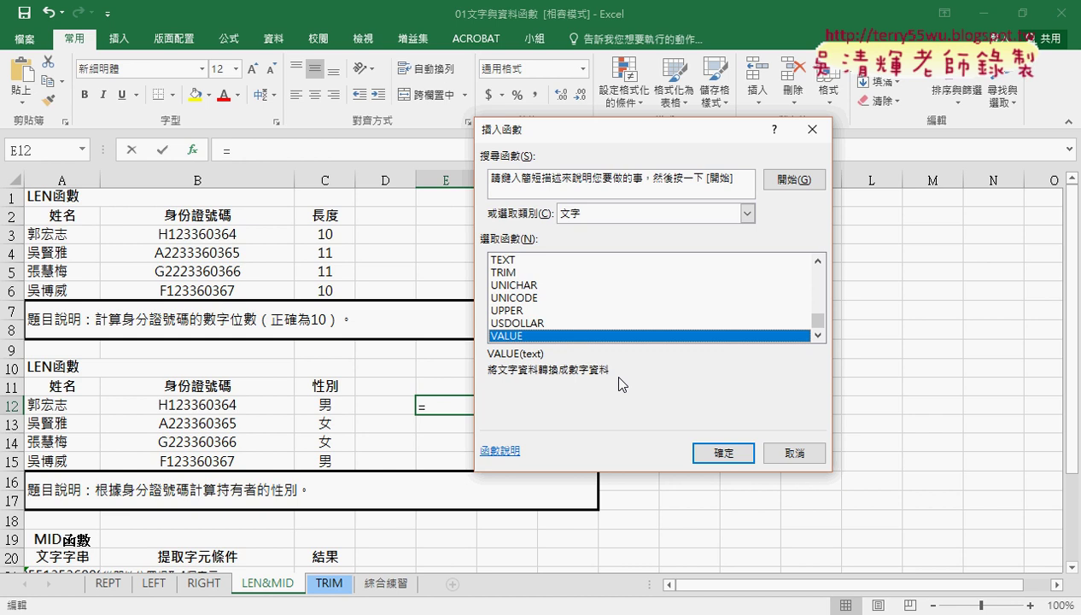
Step: Cancel the E12 function, reopen C12's IF arguments and unquote the 1 in the test
left_click(794, 453)
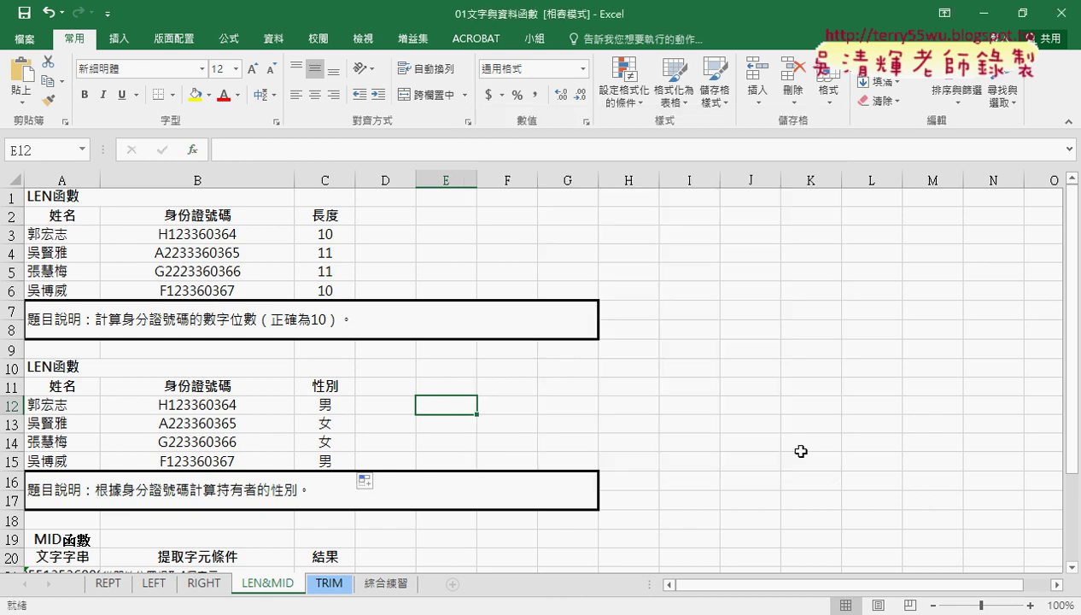
left_click(333, 402)
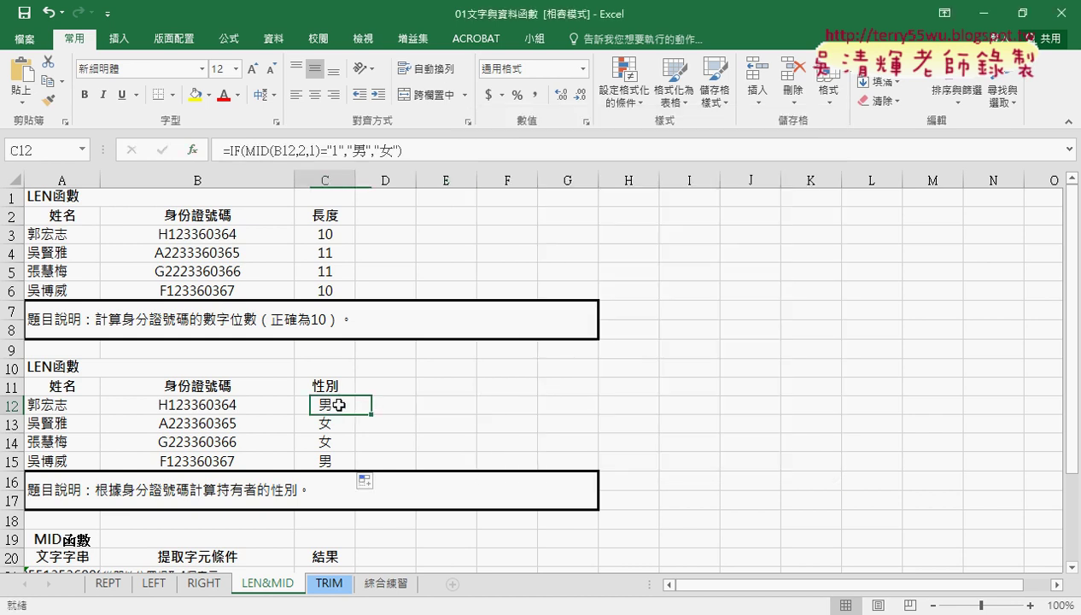
left_click(227, 151)
left_click(193, 149)
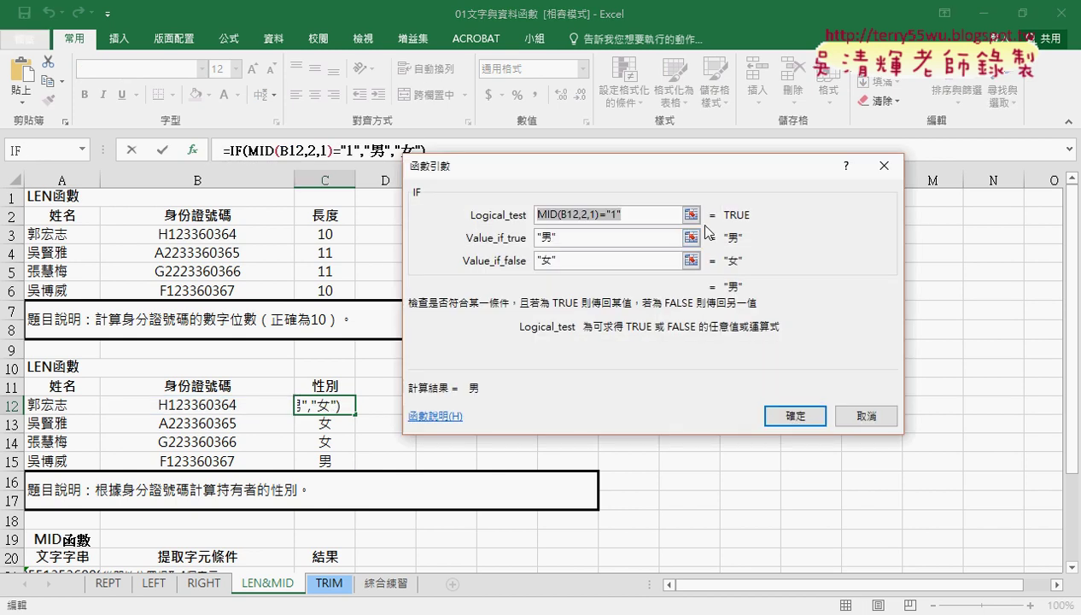
key("BackSpace")
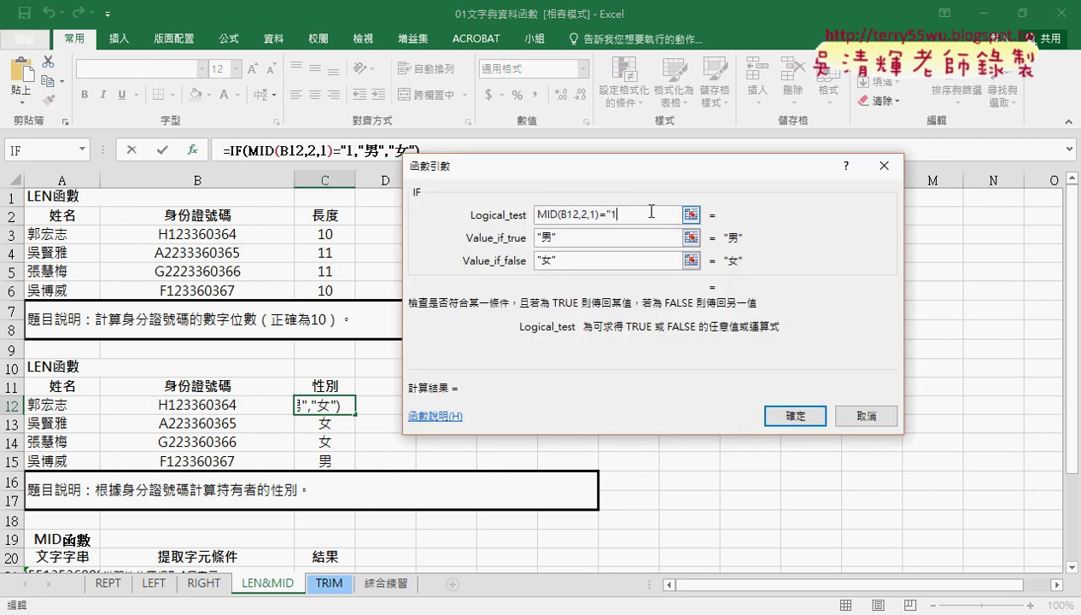
key("Left")
key("Left")
key("Delete")
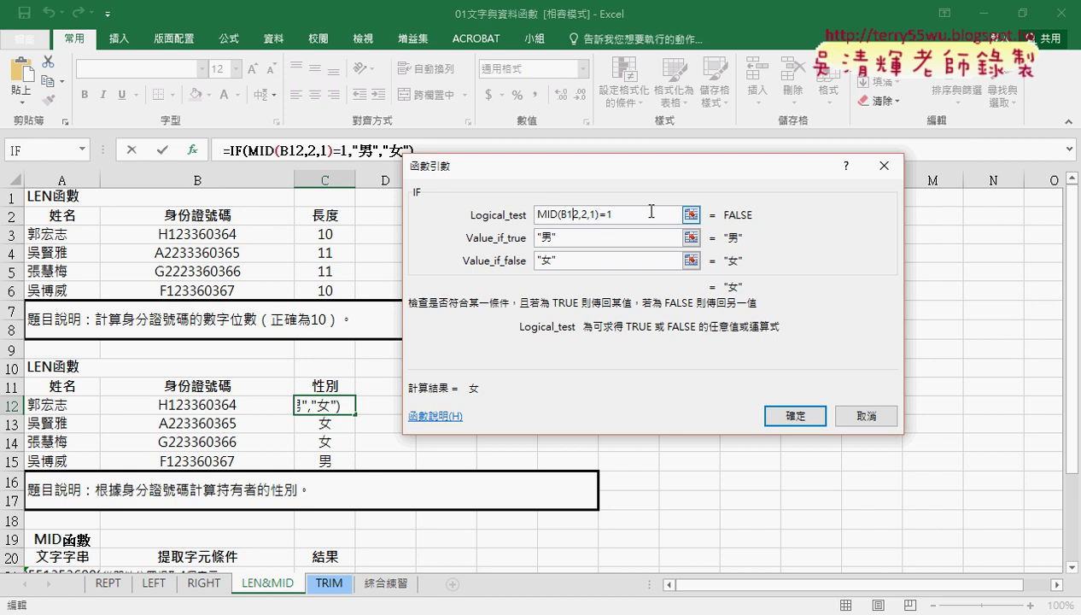
Step: Wrap MID(B12,2,1) in VALUE so the test reads VALUE(MID(B12,2,1))=1, and confirm
key("Home")
type("ㄍ")
key("BackSpace")
type("val")
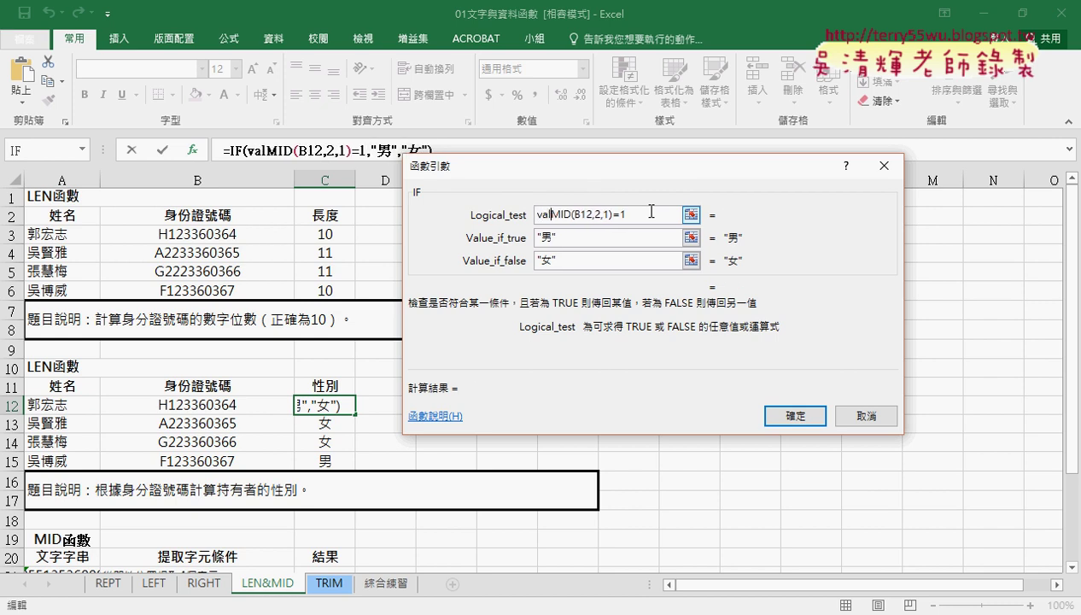
type("ue")
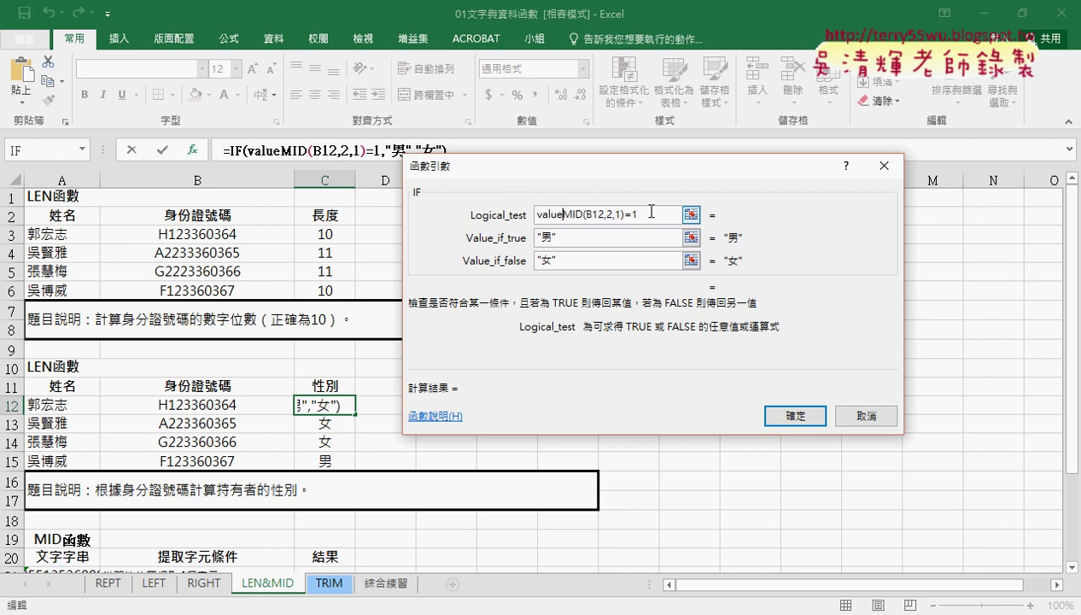
type("(")
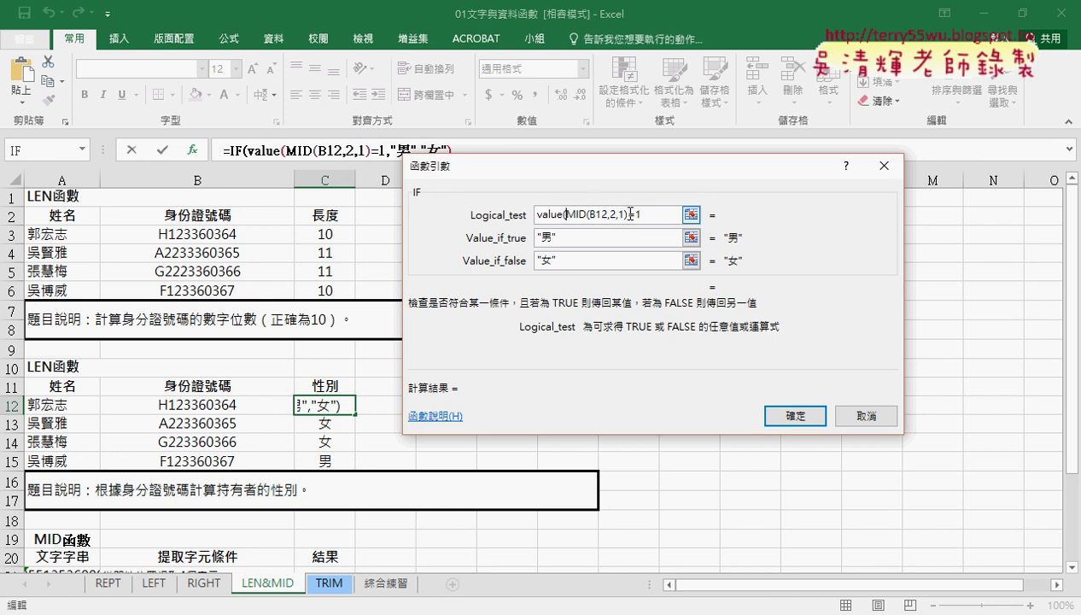
left_click(626, 212)
type(")")
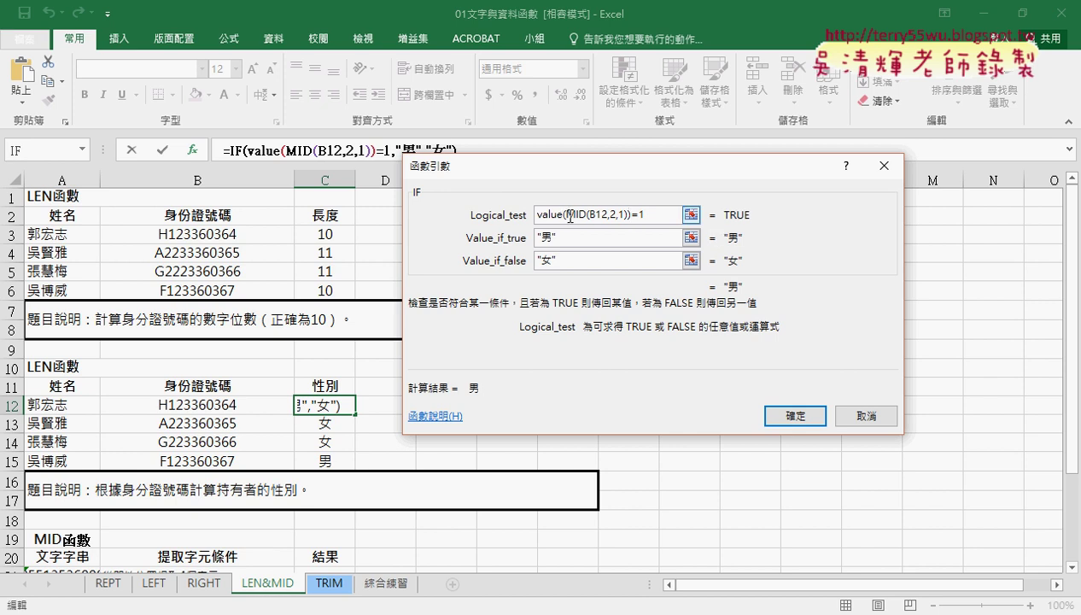
left_click_drag(564, 213, 627, 214)
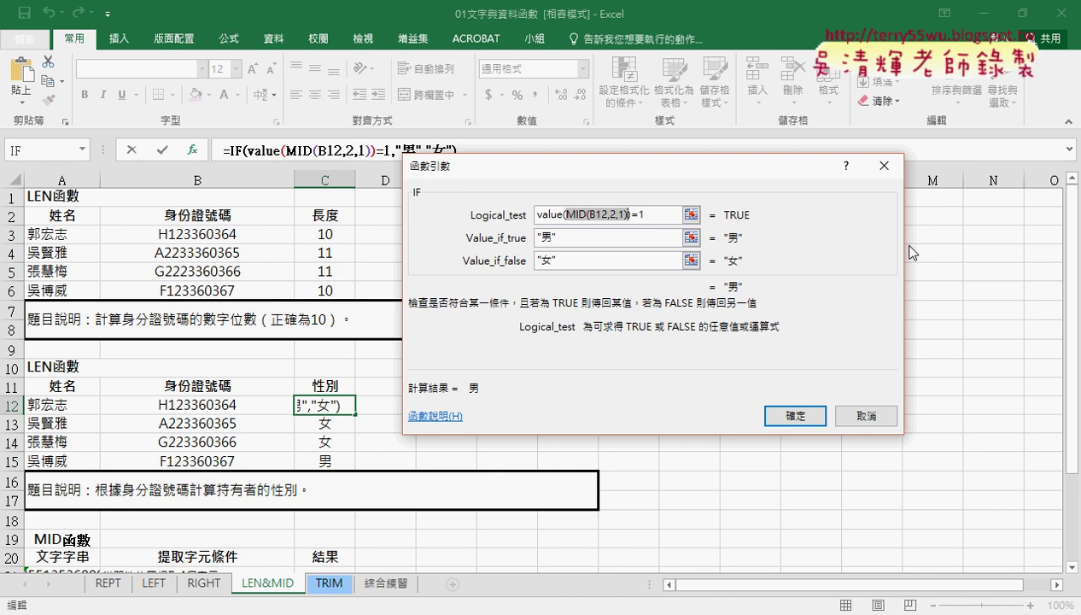
double_click(648, 215)
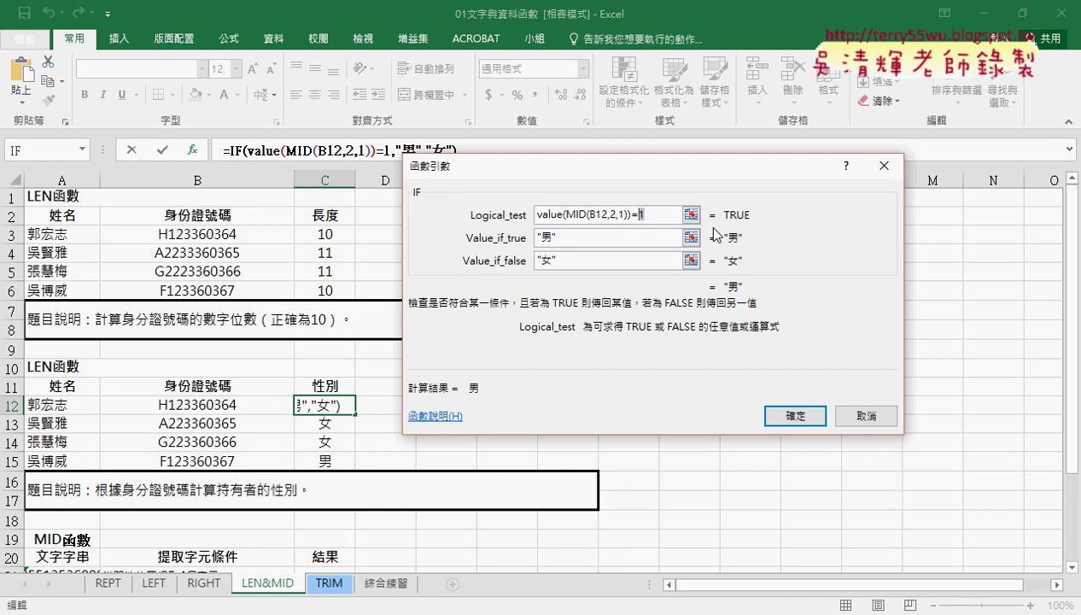
left_click(793, 415)
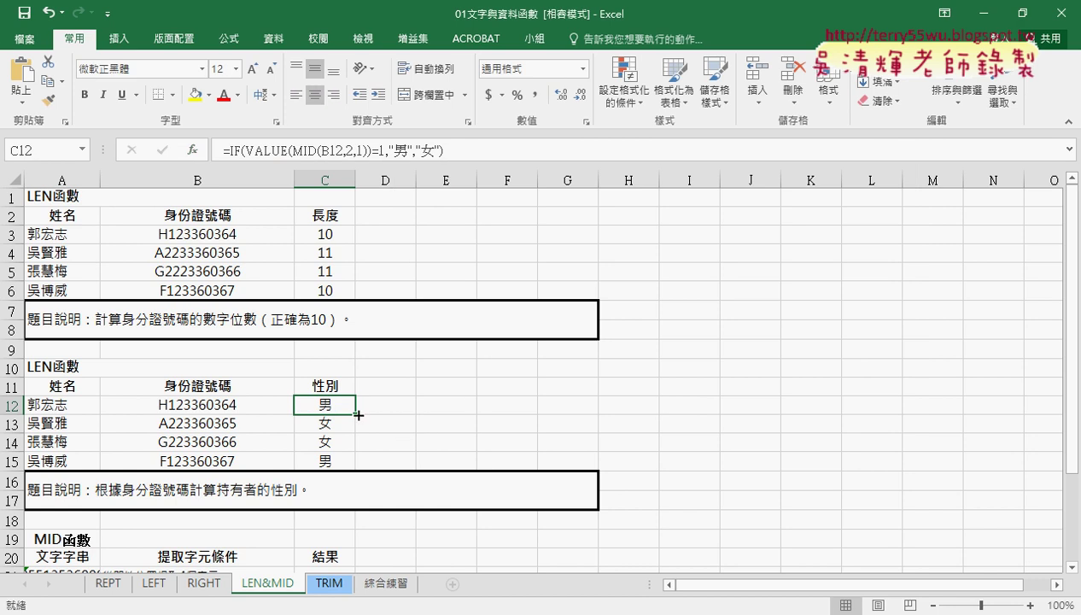
Step: Fill the VALUE-based formula down to C15, then reopen C12's IF arguments and select the 1
left_click_drag(357, 415, 357, 461)
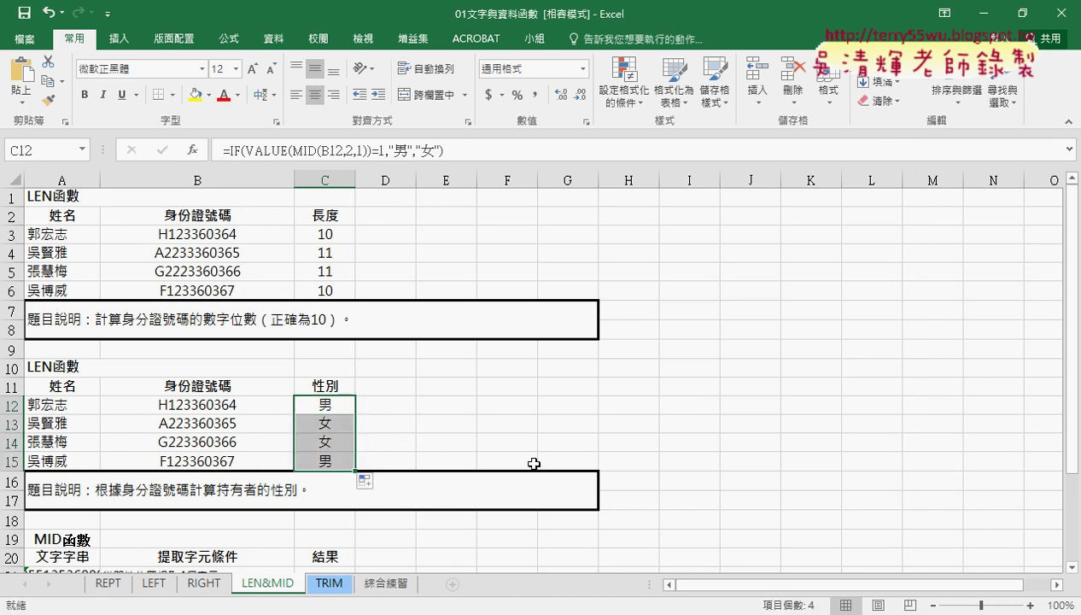
left_click(329, 407)
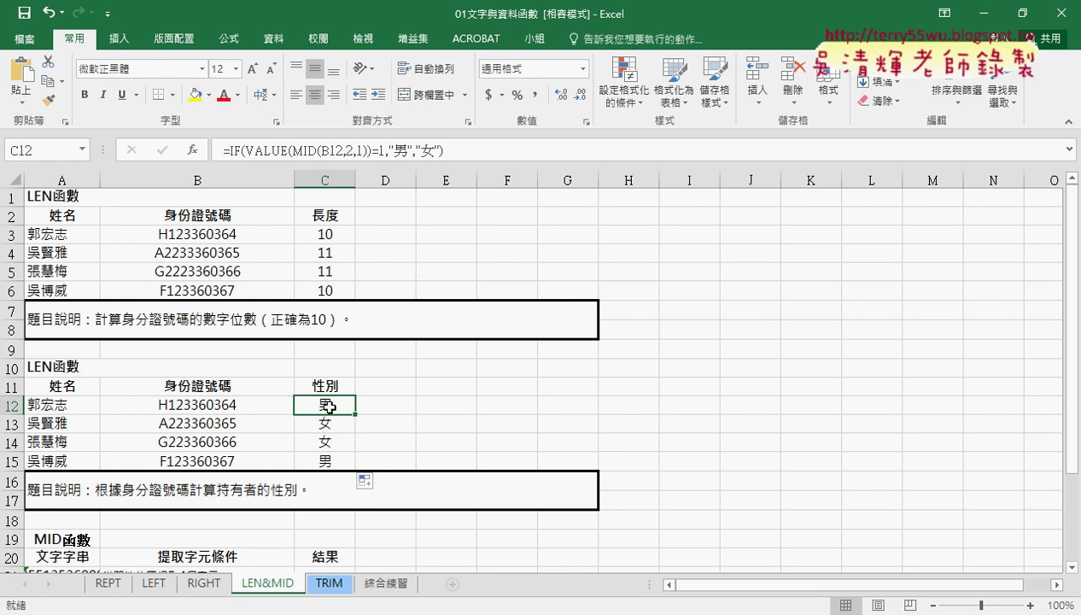
left_click(246, 152)
left_click(197, 152)
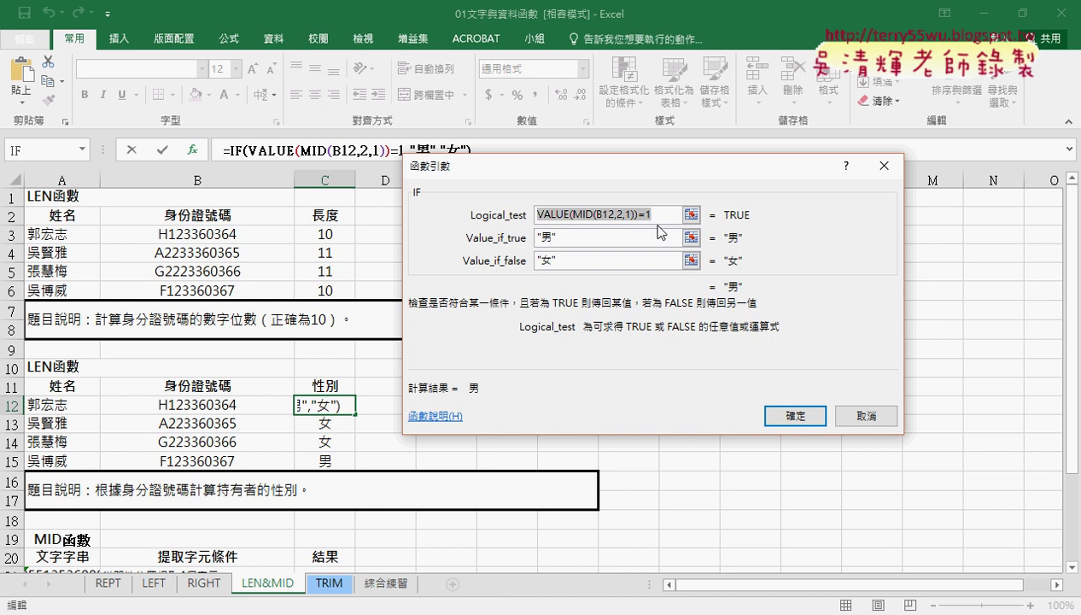
left_click(647, 215)
double_click(647, 216)
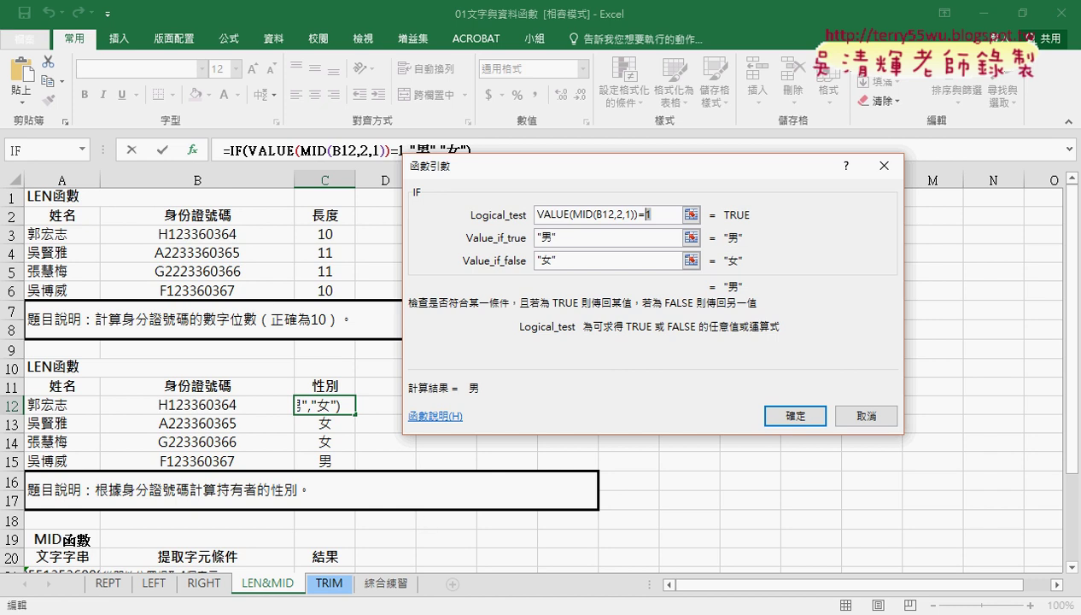
Step: Switch to Google Drive and open 01_文字與資料函數程式碼.docx from _雲端白板畫面 › 01_文字與資料函數
left_click(229, 576)
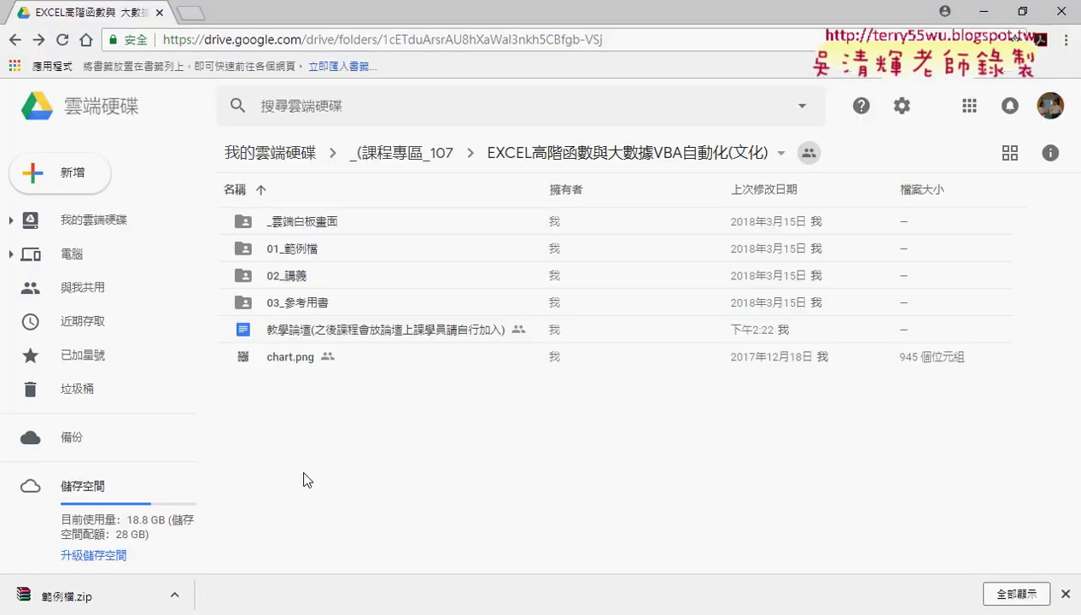
double_click(305, 221)
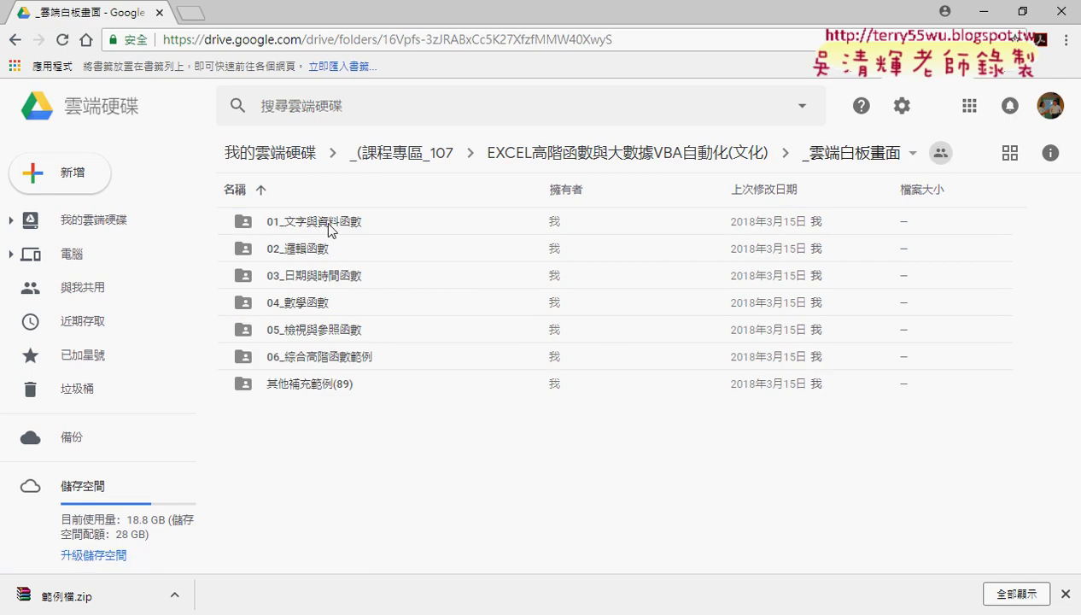
double_click(330, 227)
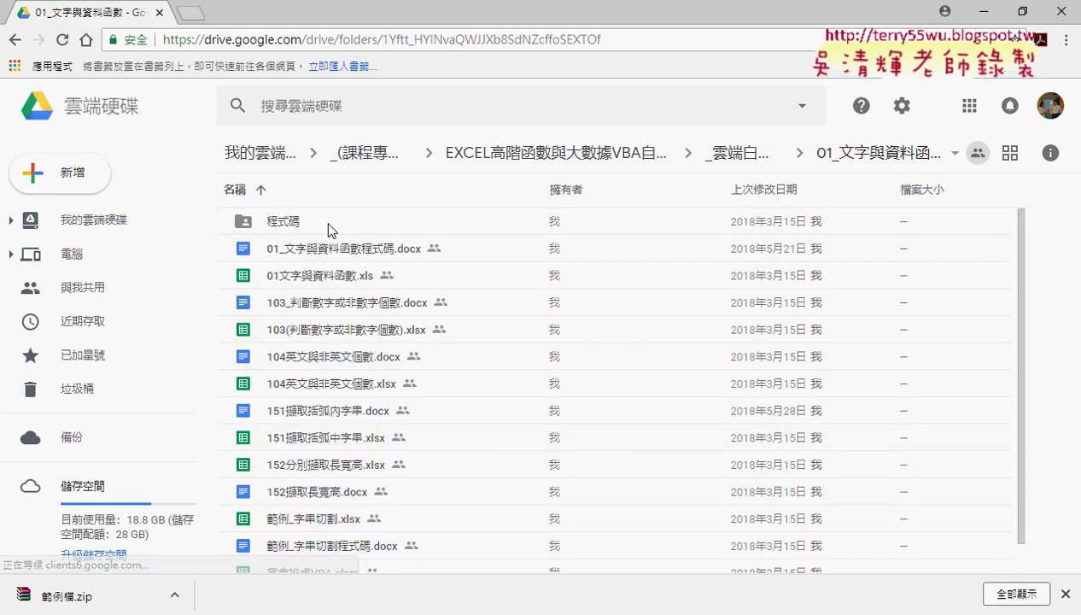
double_click(327, 250)
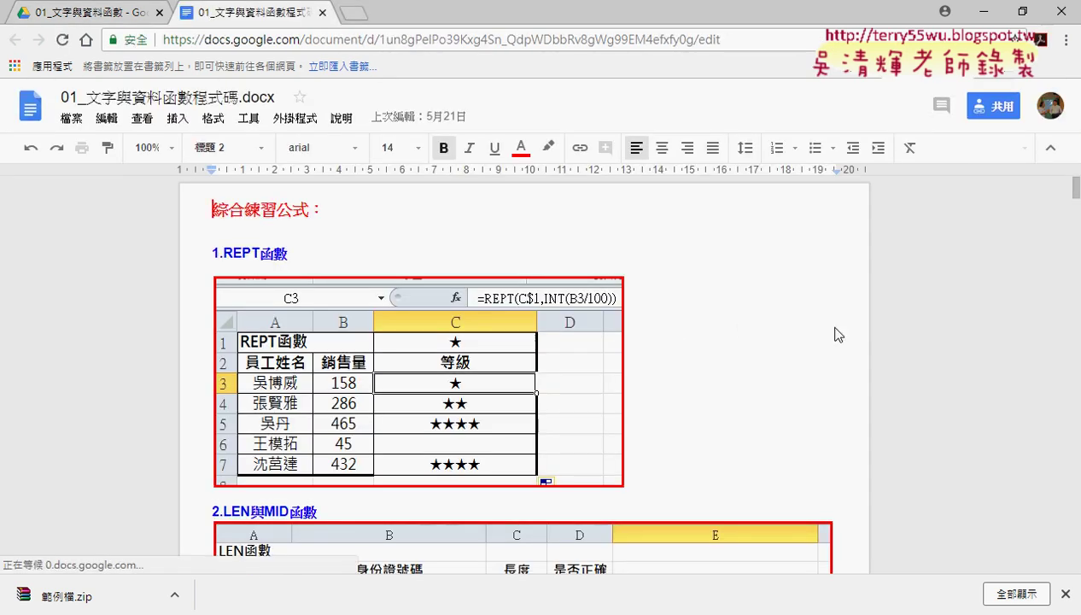
Step: Scroll to section 2.LEN與MID函數 and highlight the red note with the VALUE alternative formula
scroll(871, 342, "down", 3)
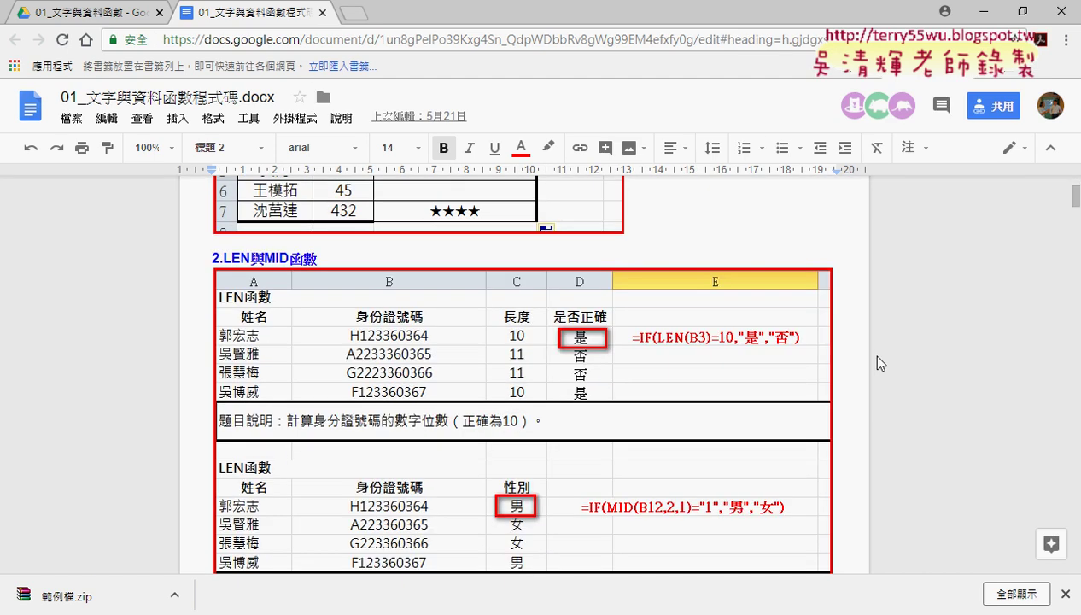
scroll(880, 362, "down", 2)
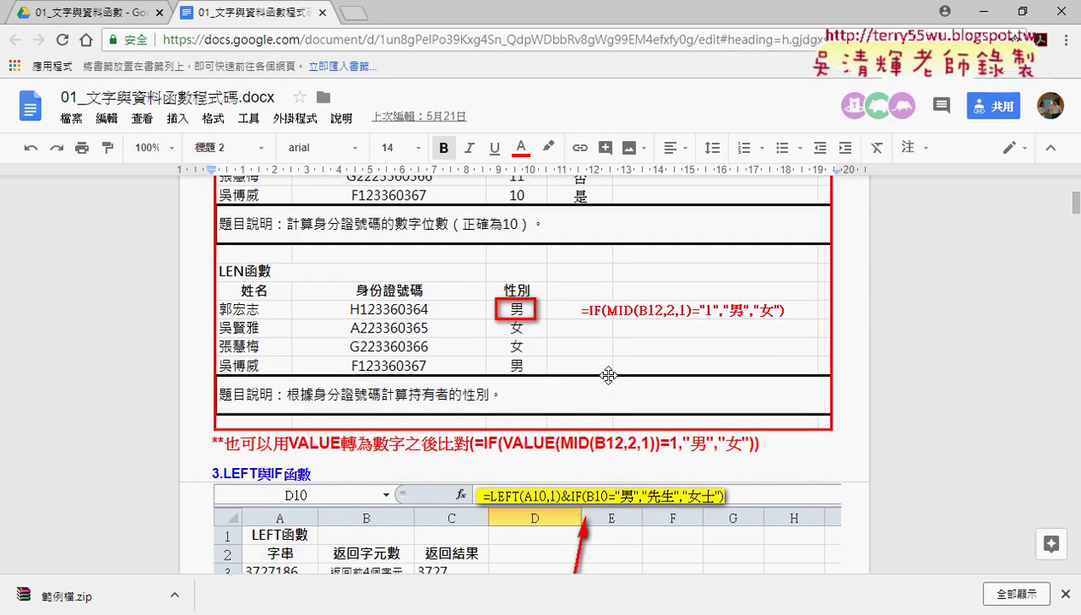
scroll(608, 376, "down", 1)
left_click_drag(475, 387, 689, 387)
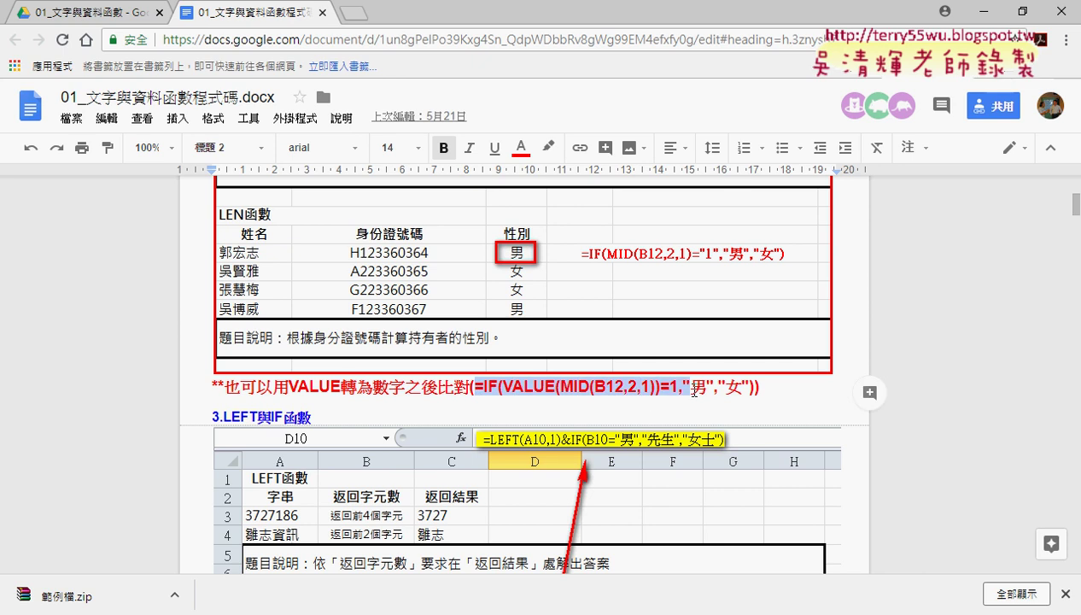
left_click(650, 386)
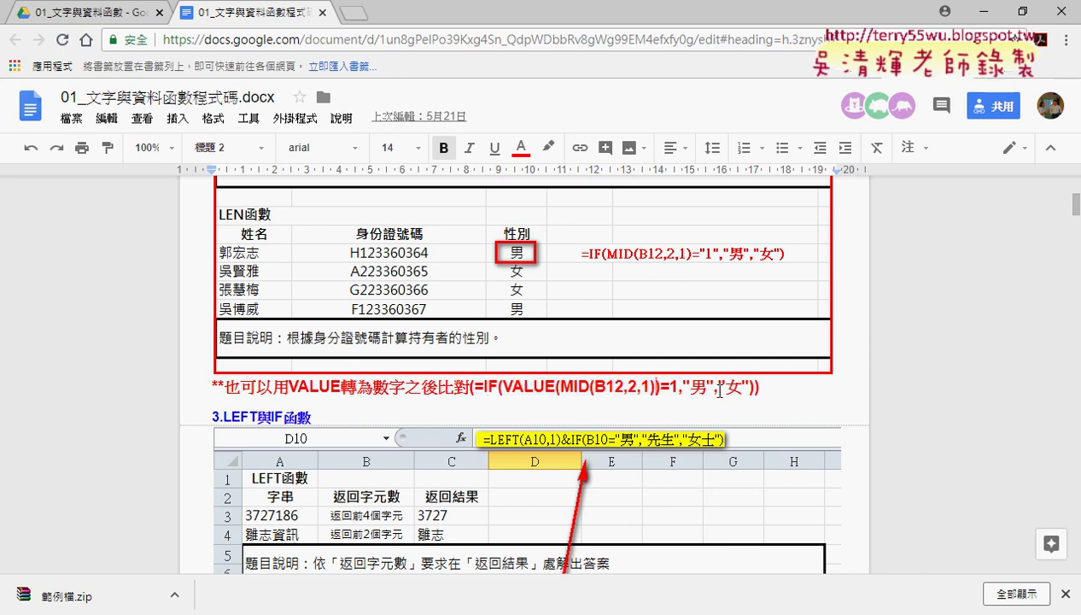